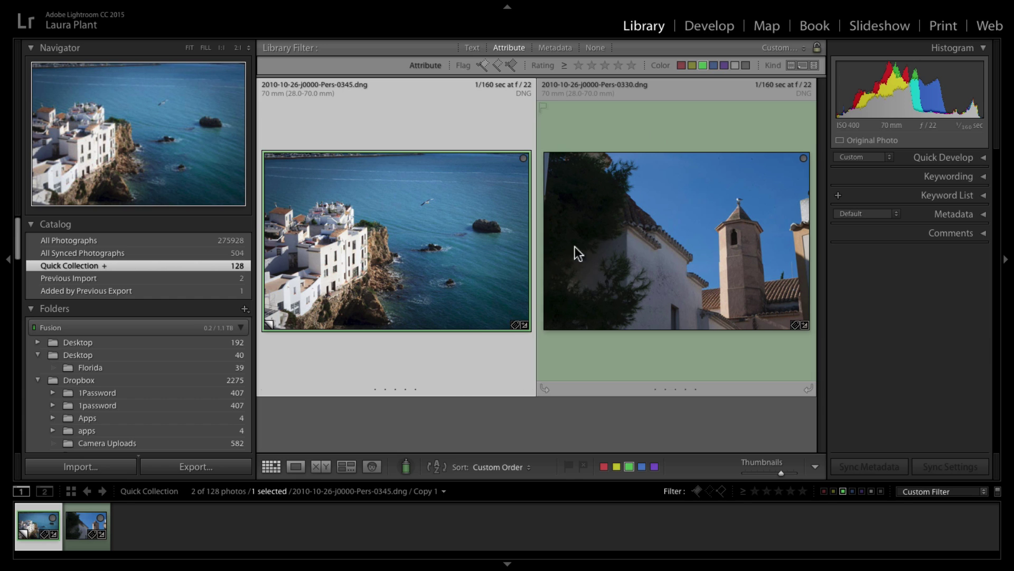
Compare the coastal copy against the church-tower reference in Reference View, then return to Loupe.
left_click(706, 26)
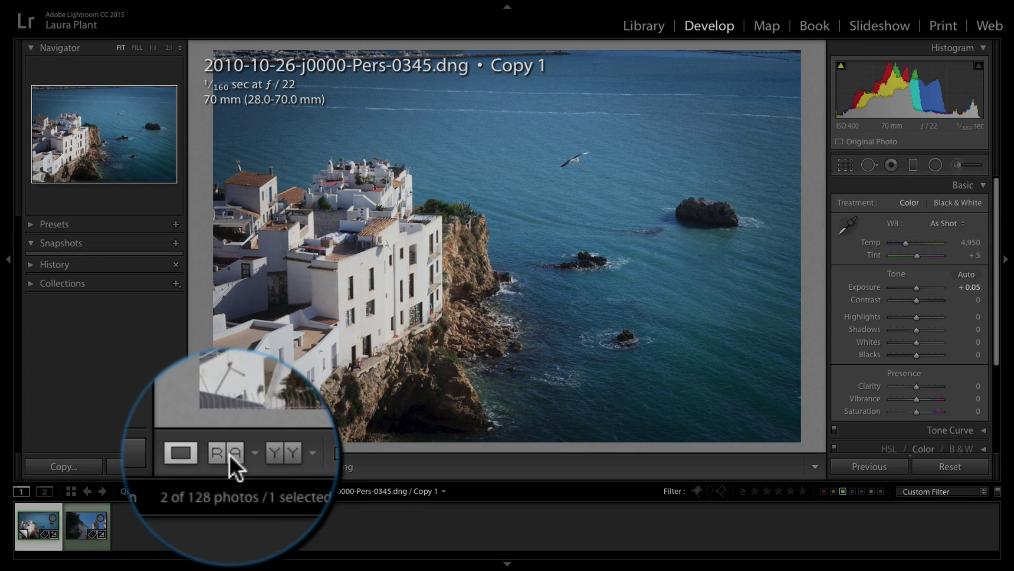
left_click(228, 454)
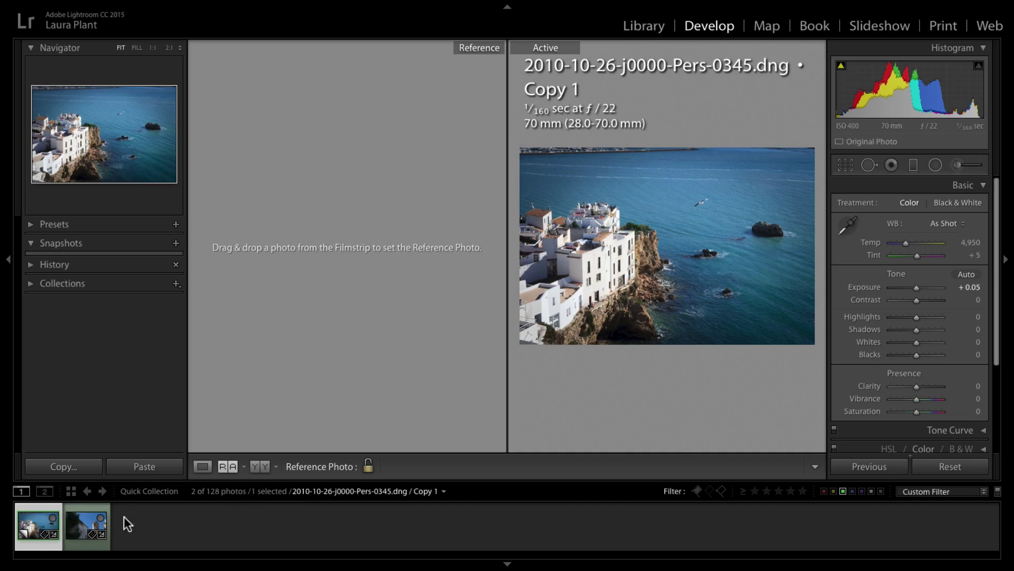
left_click_drag(86, 525, 303, 301)
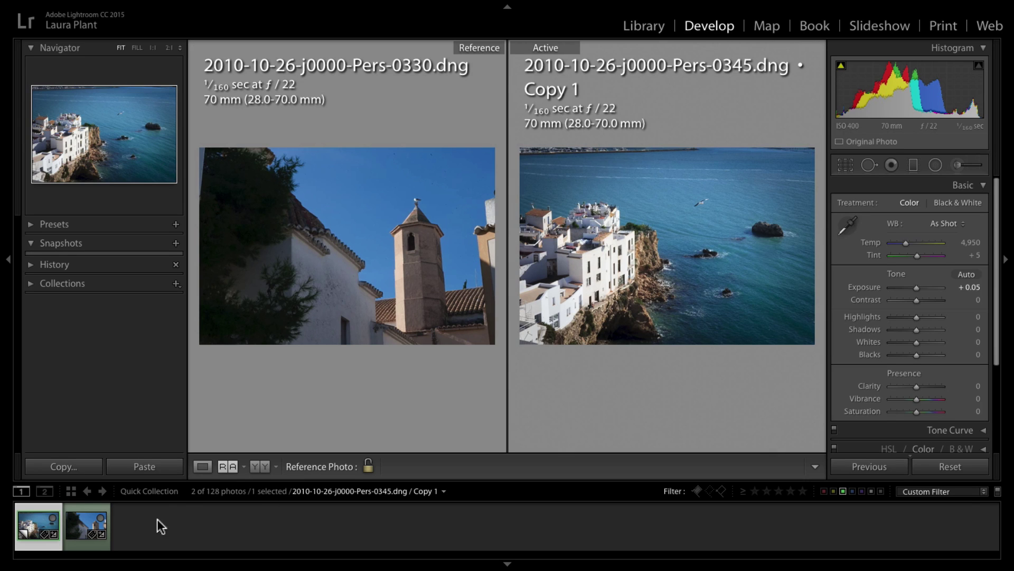
left_click(228, 466)
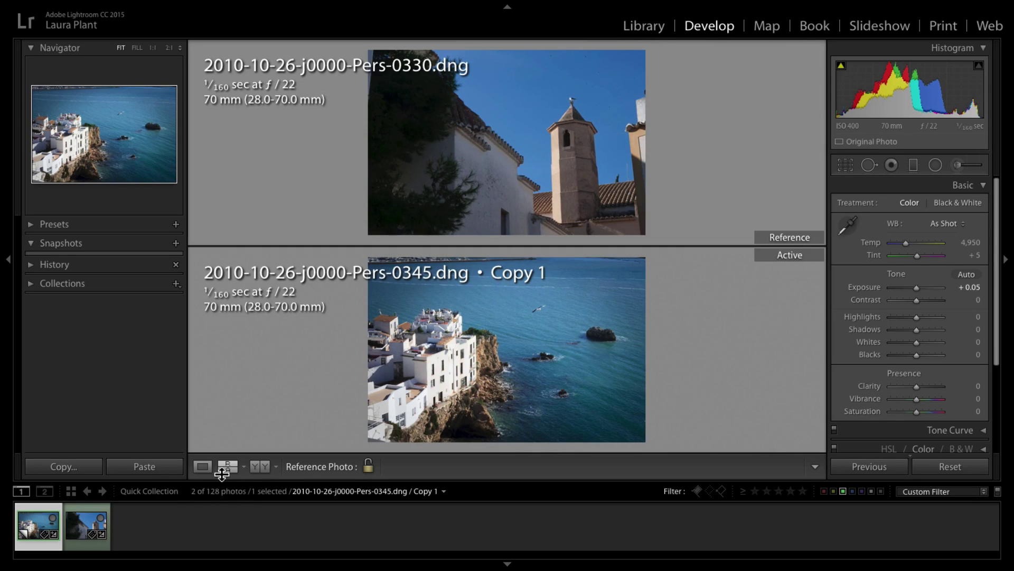
left_click(201, 467)
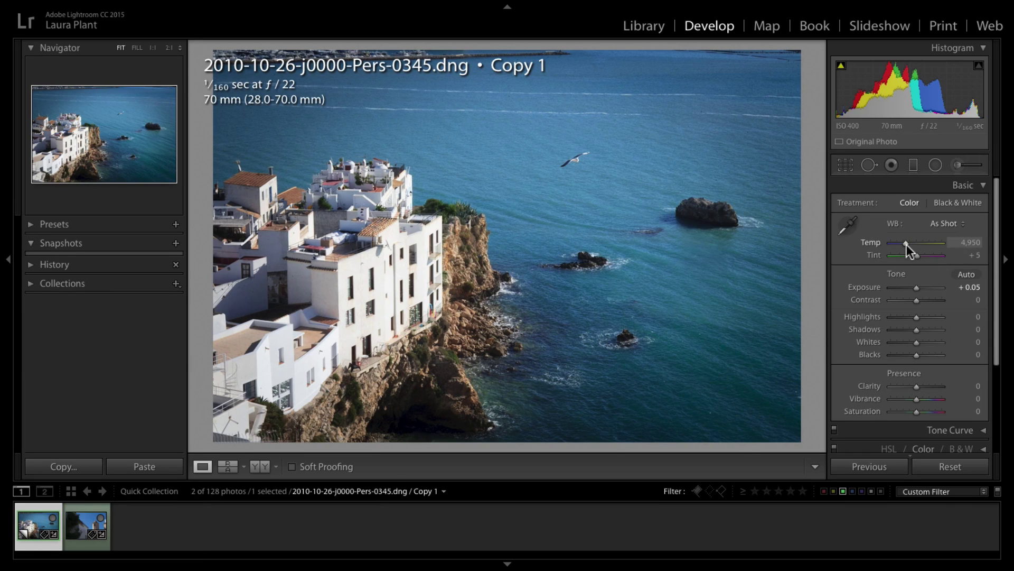
Warm Temp to 5,965 and set Highlights +38 and Shadows +2 while previewing clipping.
left_click_drag(907, 243, 911, 243)
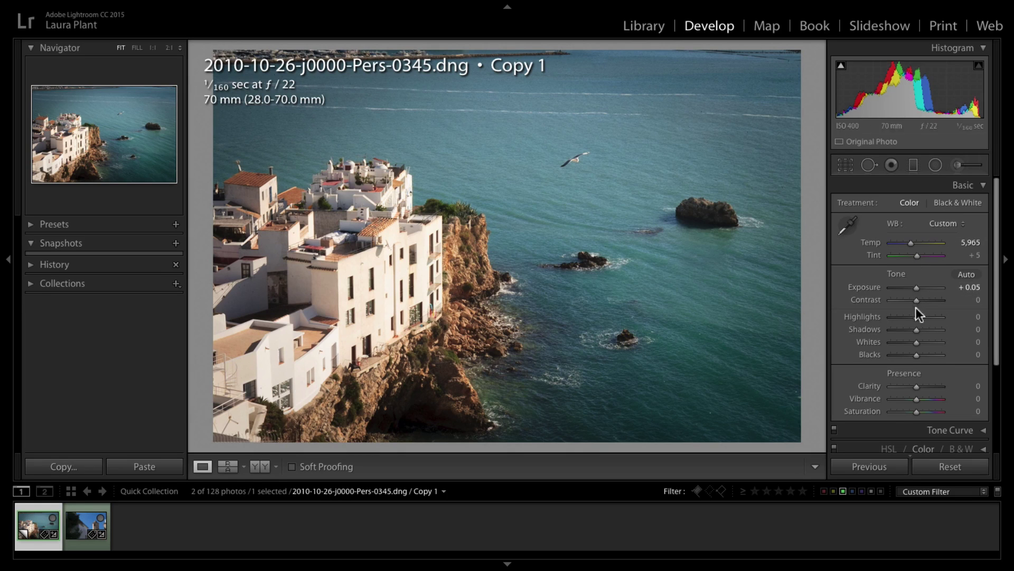
key("alt")
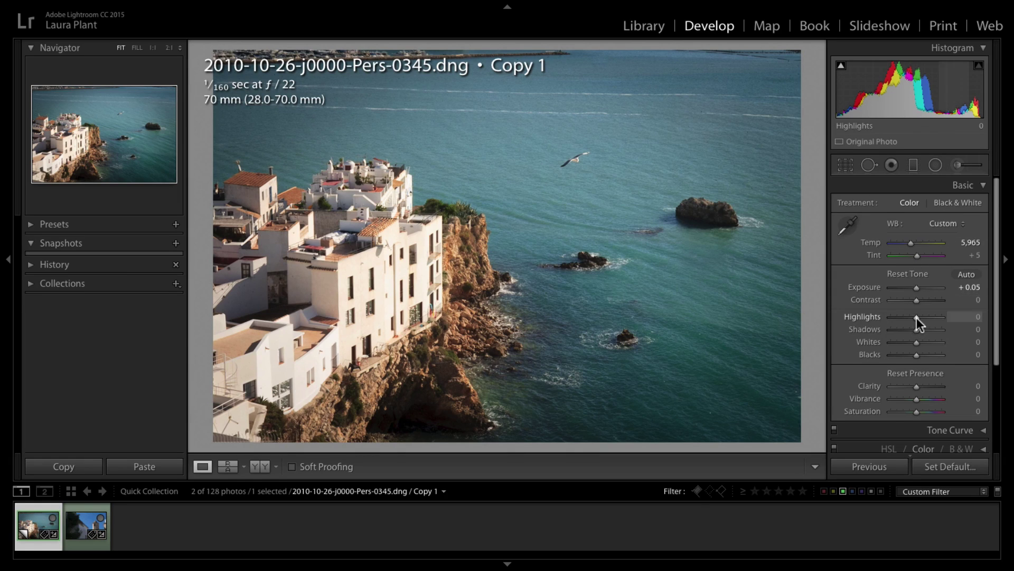
left_click(917, 318, "alt")
left_click_drag(914, 318, 926, 316)
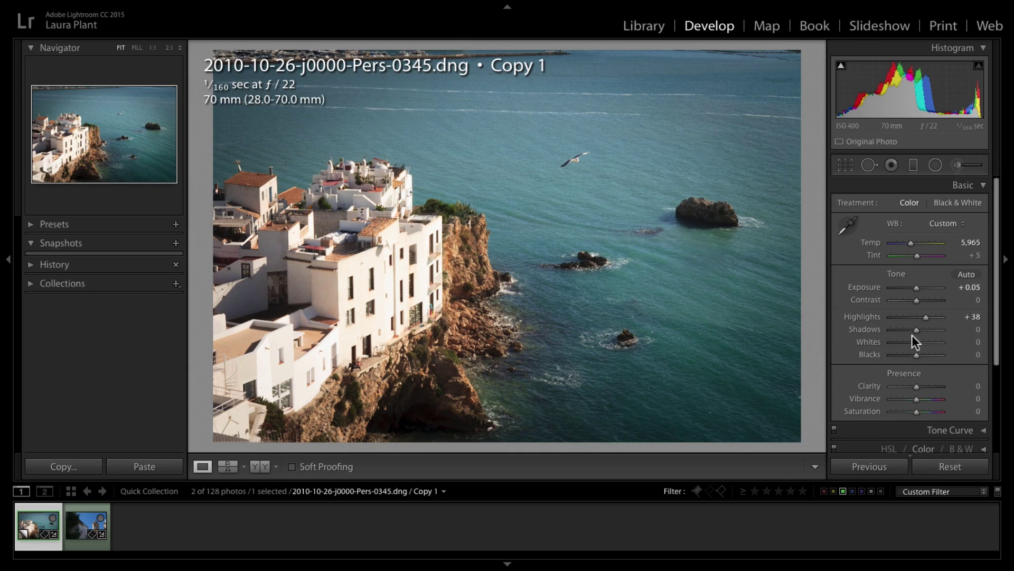
left_click(916, 329, "alt")
left_click_drag(915, 329, 915, 329)
Draw a radial filter ellipse over the open sea and nudge it down-right.
left_click(933, 165)
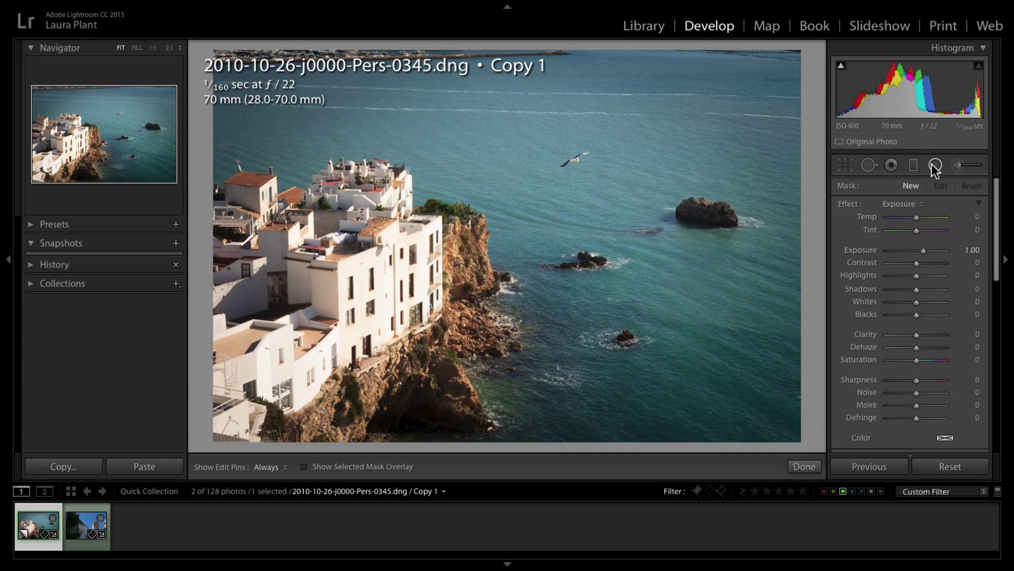
left_click_drag(627, 90, 850, 317)
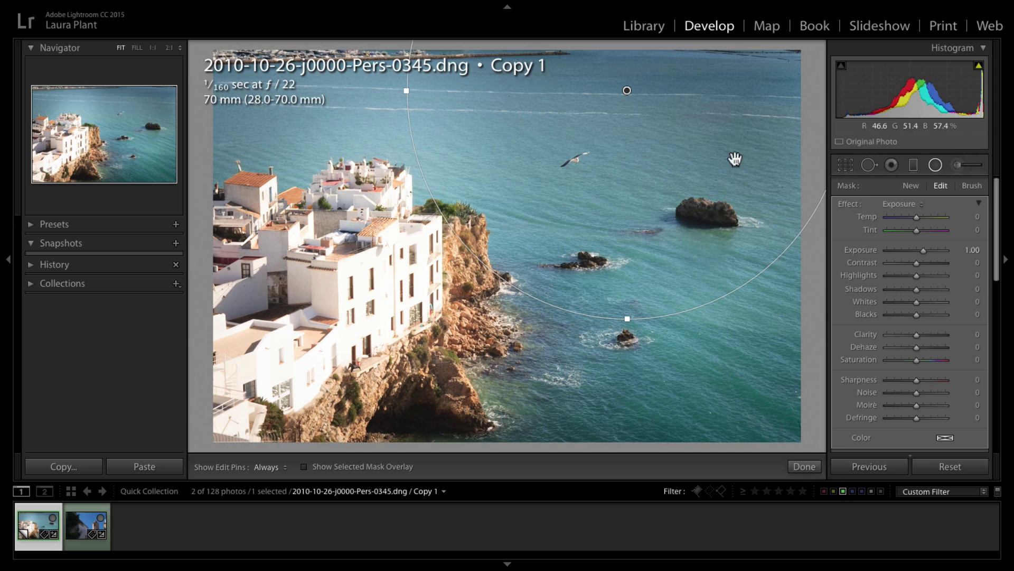
left_click_drag(716, 158, 728, 232)
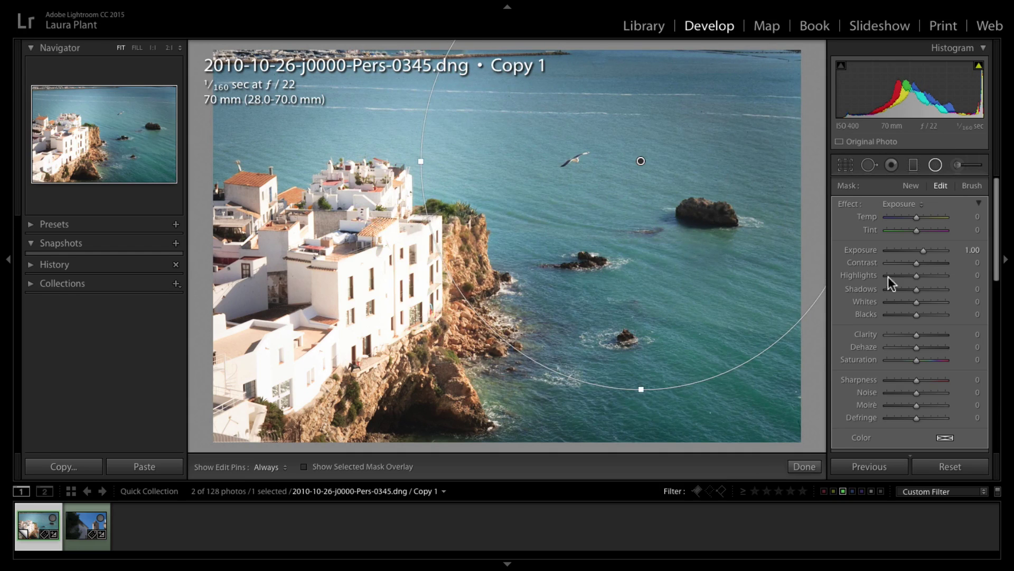
Invert the filter mask and set Exposure −0.19, Whites 77, Dehaze −26 and Temp 21, widening the ellipse.
left_click_drag(924, 250, 916, 249)
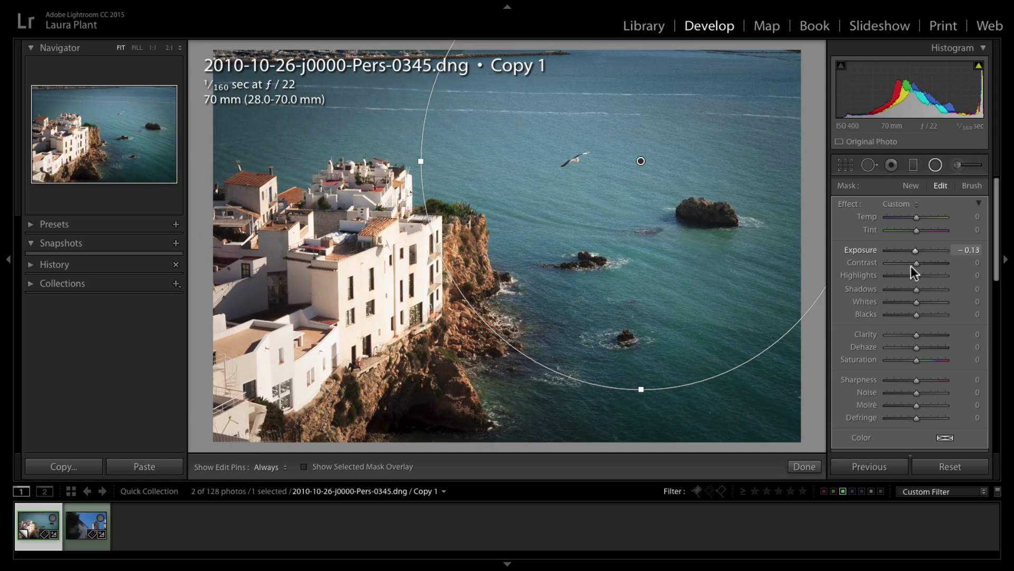
scroll(903, 439, "down", 1)
scroll(902, 436, "down", 1)
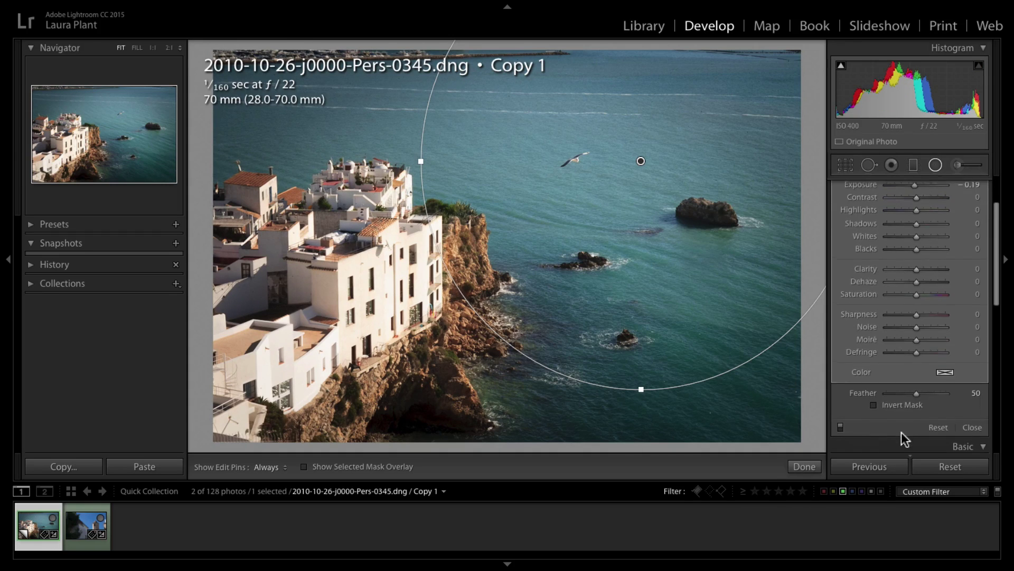
left_click(875, 402)
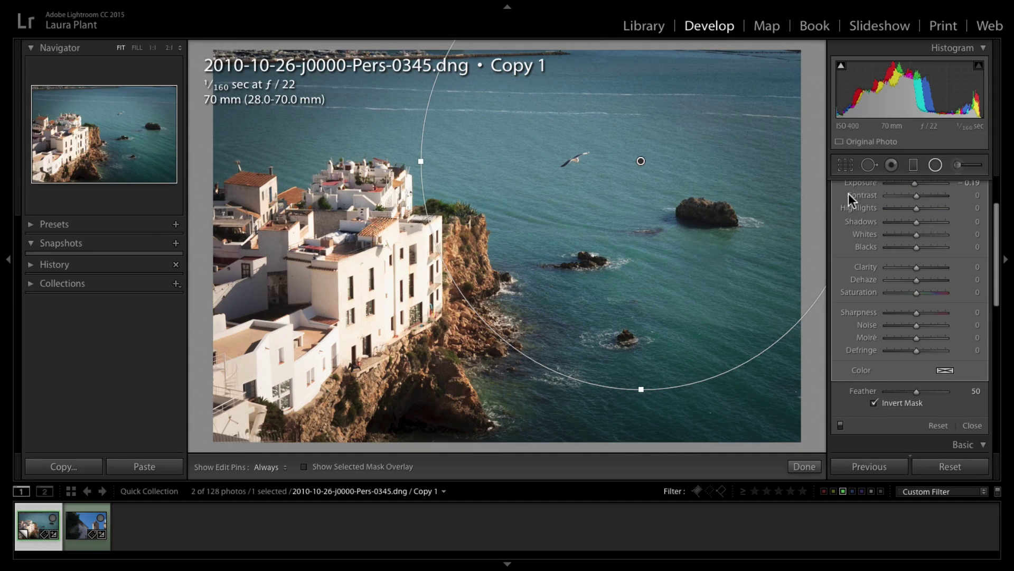
scroll(875, 276, "up", 2)
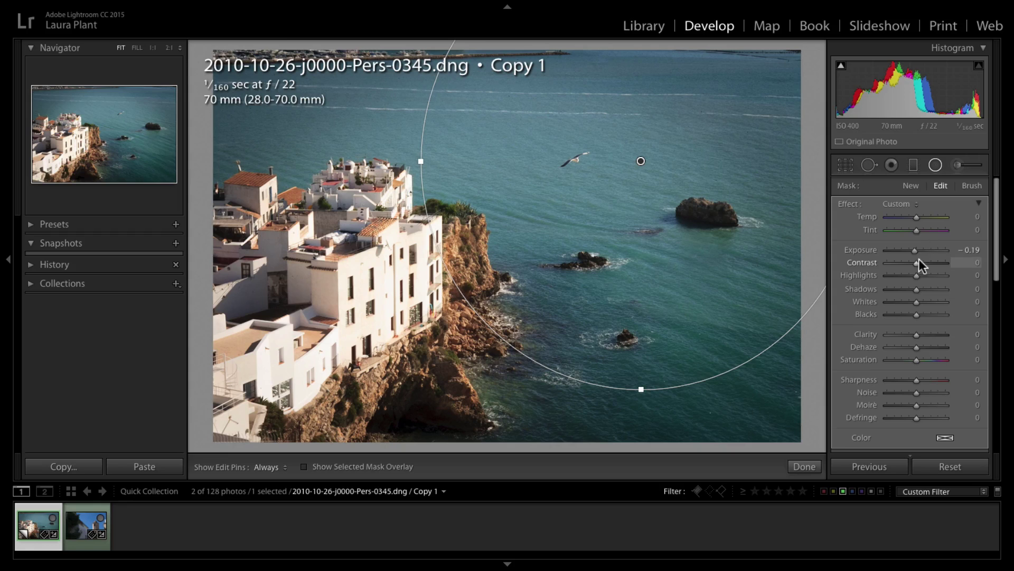
left_click_drag(915, 301, 938, 301)
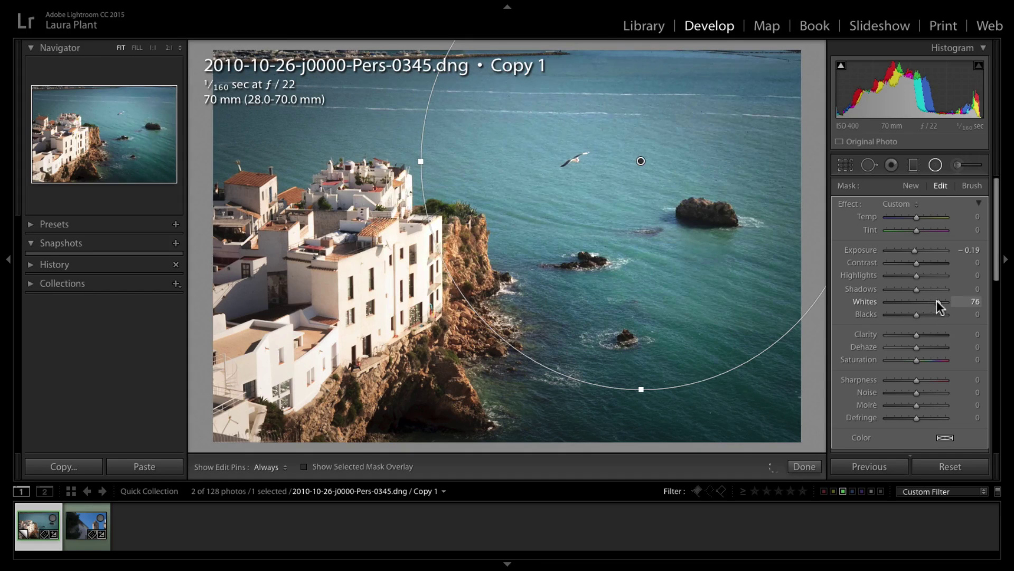
left_click(923, 216)
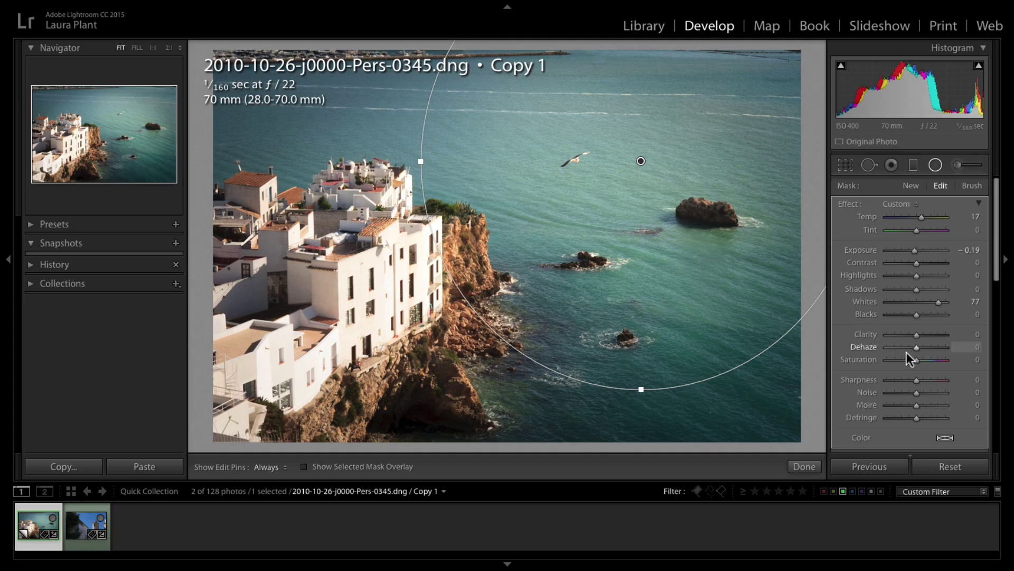
left_click_drag(915, 347, 909, 347)
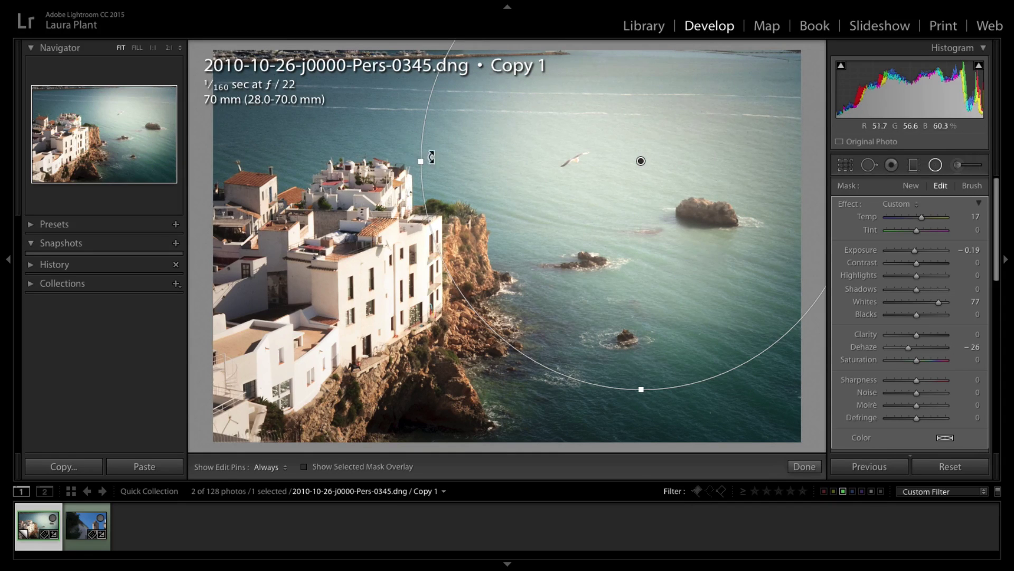
left_click_drag(423, 161, 403, 161)
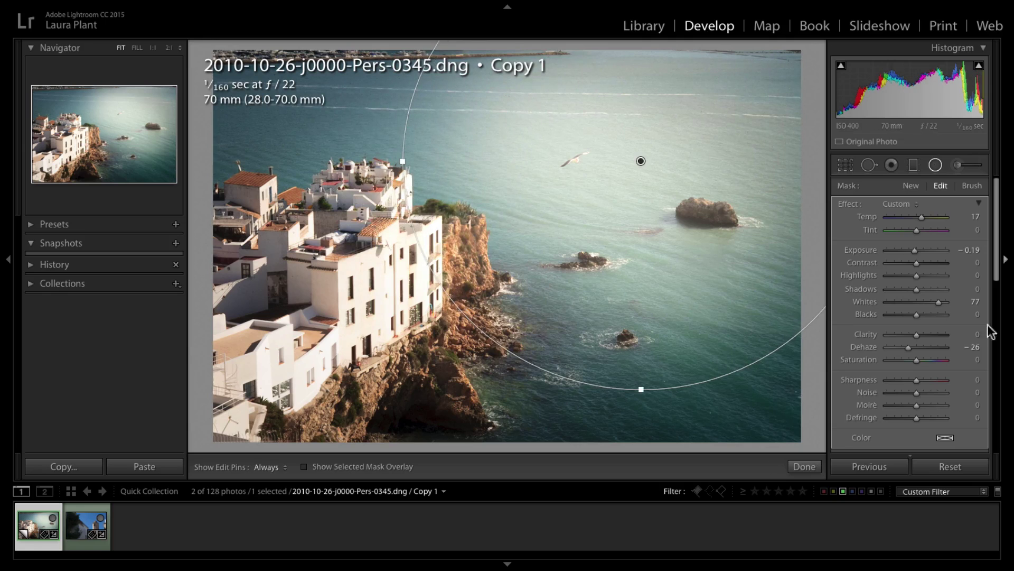
left_click_drag(921, 220, 924, 220)
Close the radial filter and soften the whole photo's Clarity.
left_click(934, 165)
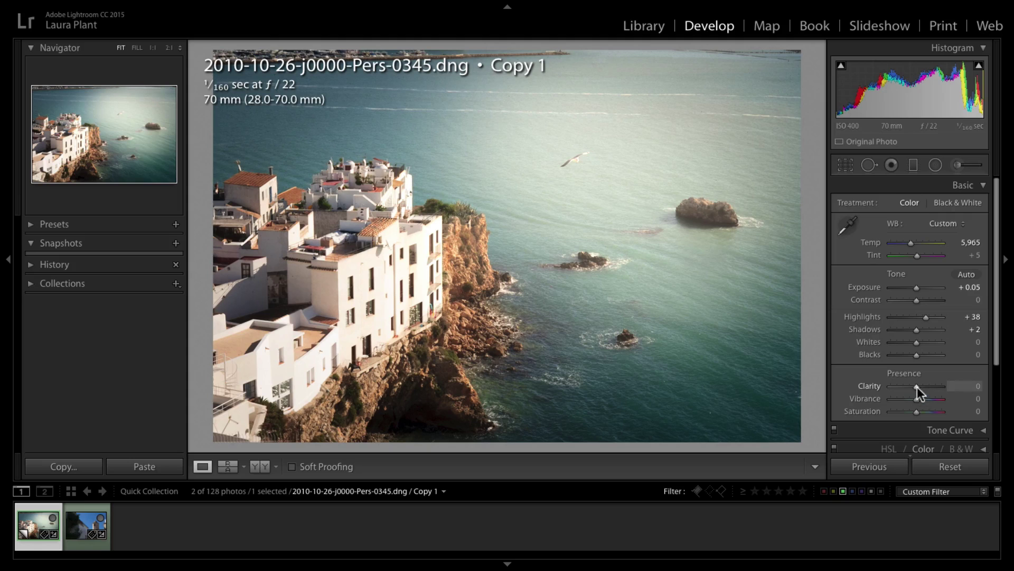
left_click_drag(917, 387, 911, 386)
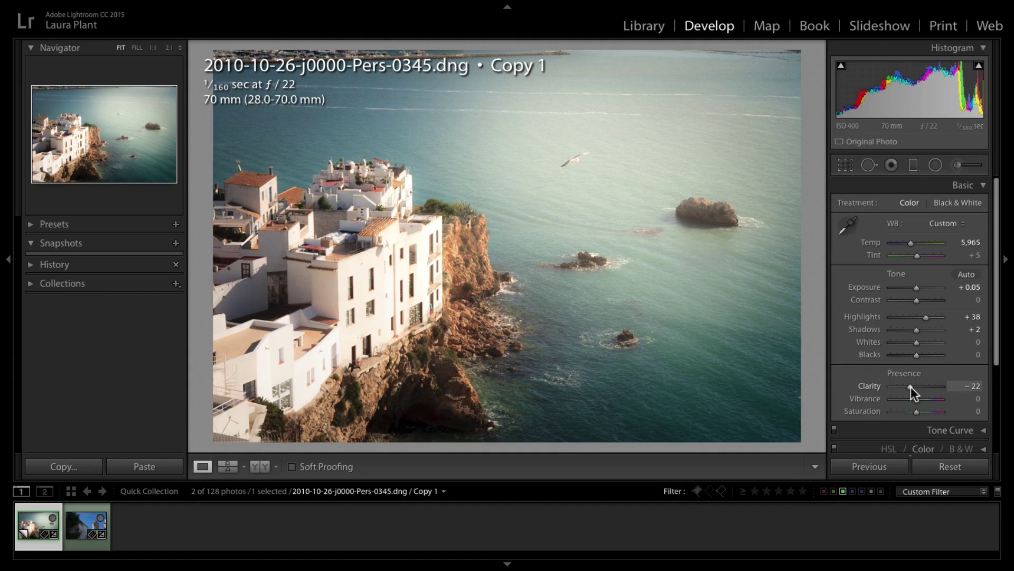
left_click(962, 186)
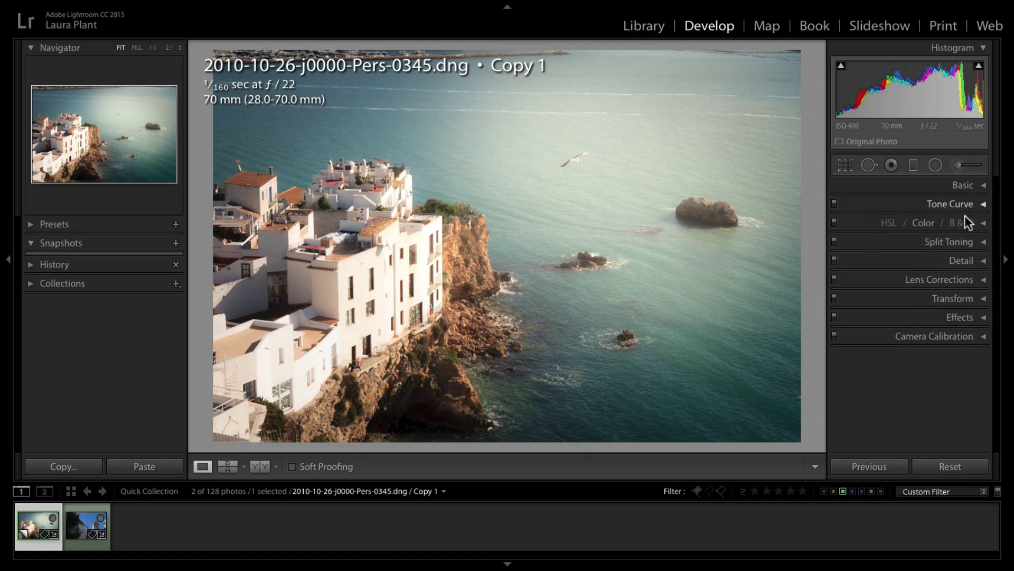
Split-tone highlights to hue 99, saturation 32 and shadows to hue 186, saturation 16.
left_click(941, 242)
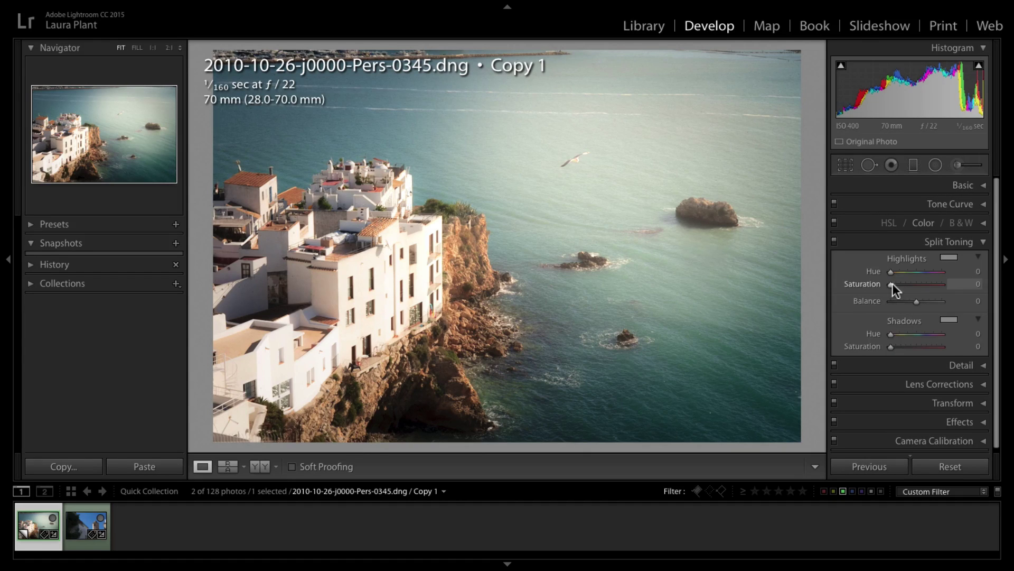
left_click_drag(892, 284, 908, 271)
mouse_move(894, 348)
left_mouse_down()
mouse_move(911, 347)
mouse_move(892, 335)
mouse_move(918, 334)
mouse_move(899, 348)
left_mouse_up()
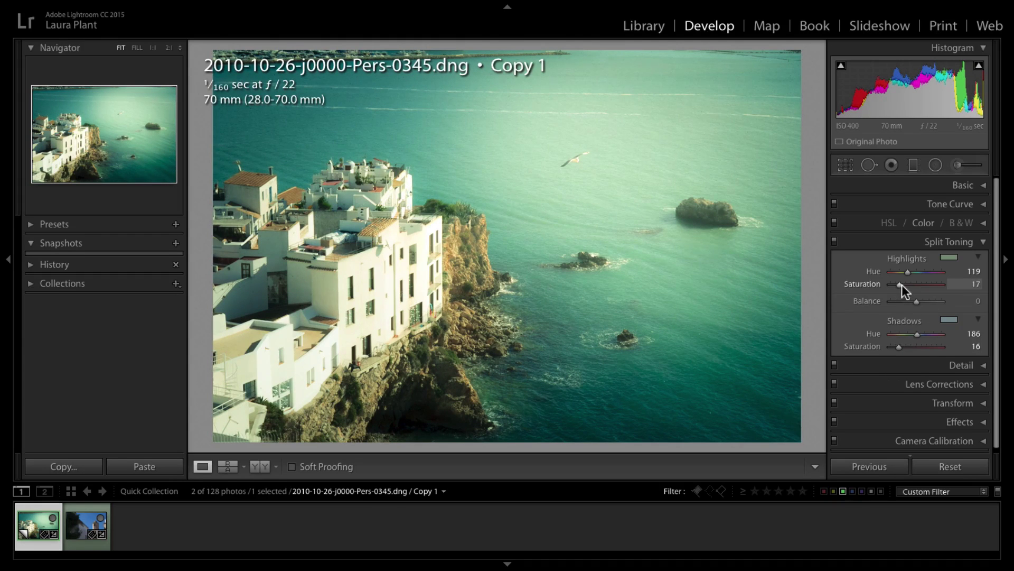
left_click_drag(904, 284, 903, 272)
Synchronize Copy 1's settings onto the church-tower photo.
left_click(952, 244)
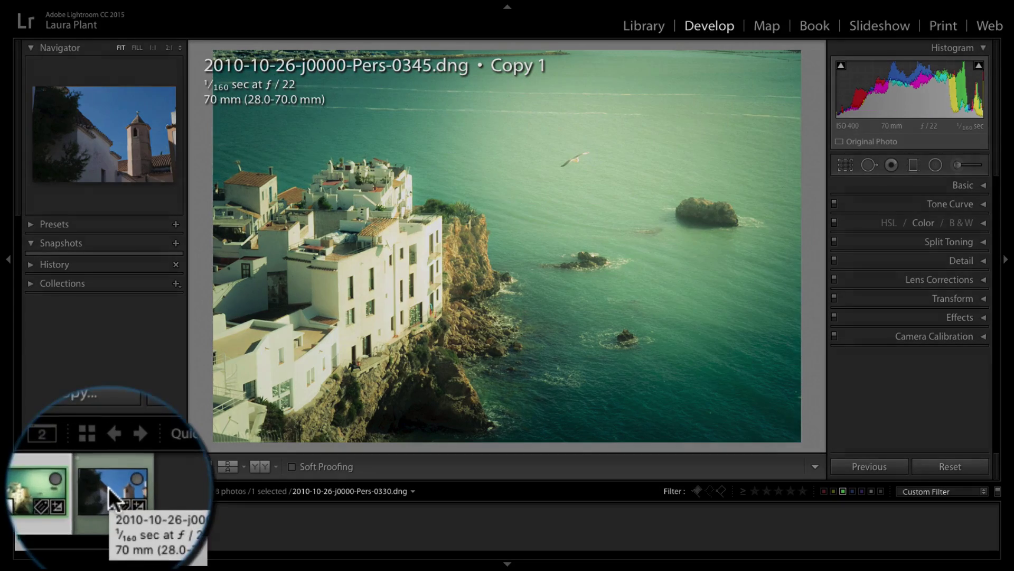
key("shift")
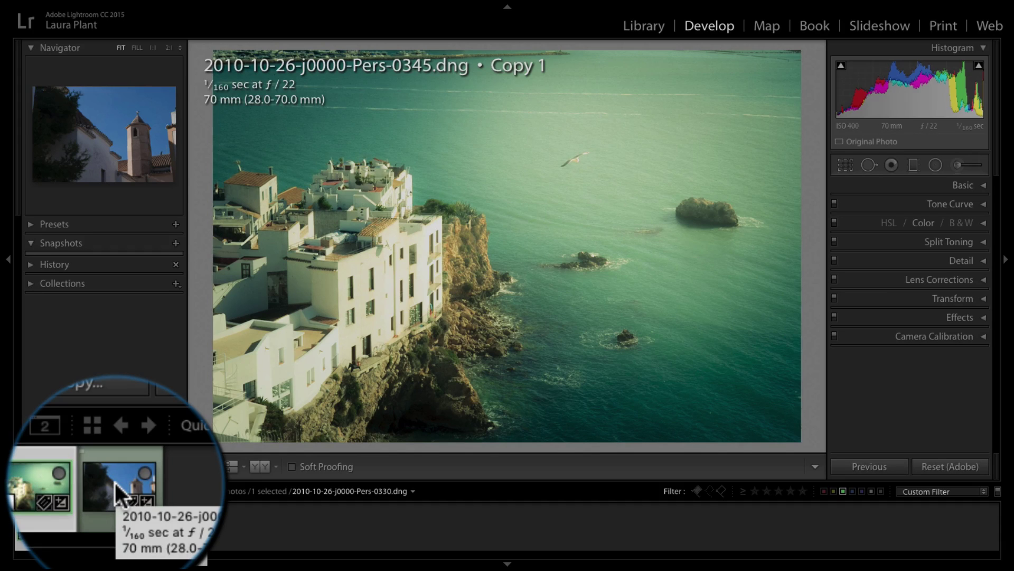
left_click(115, 484, "shift")
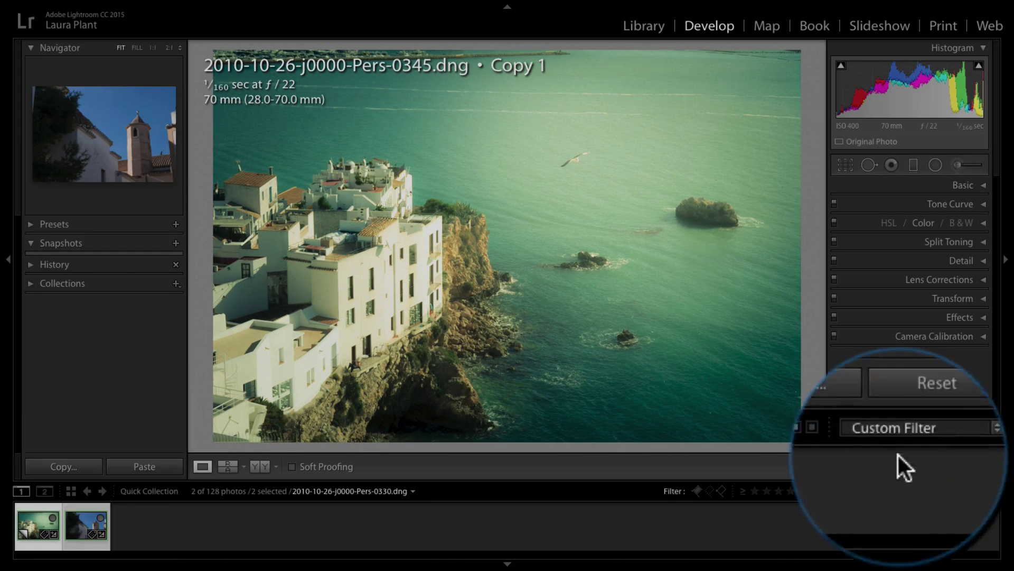
left_click(876, 466)
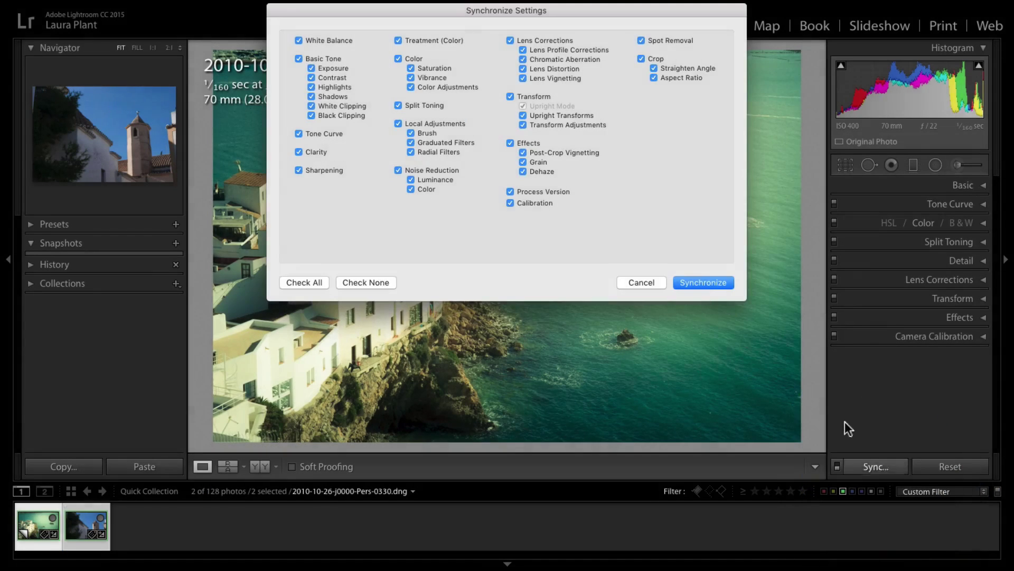
left_click(699, 280)
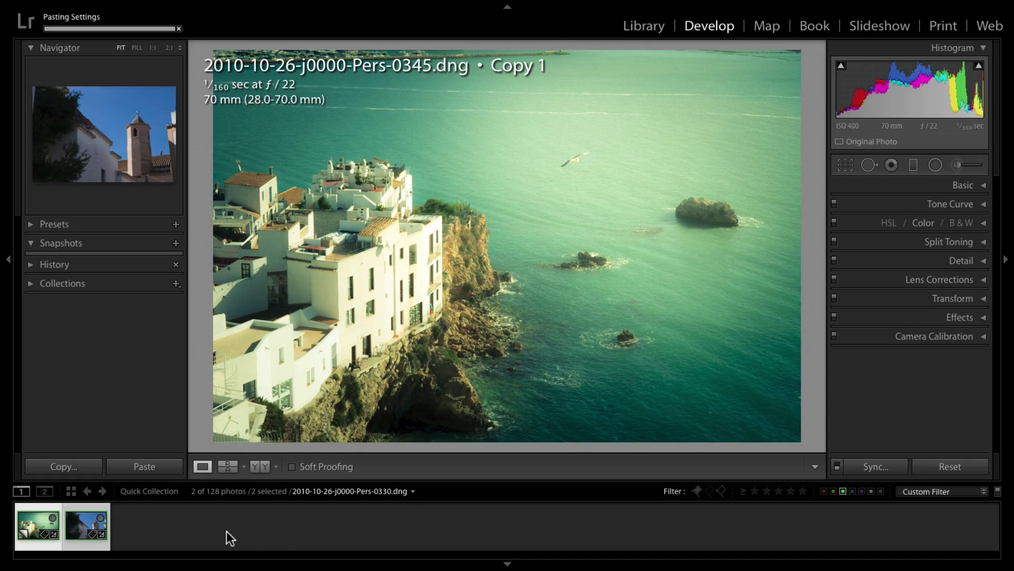
Open 2010-10-26-j0000-Pers-0330.dng and reselect it together with the seaside copy.
left_click(117, 521)
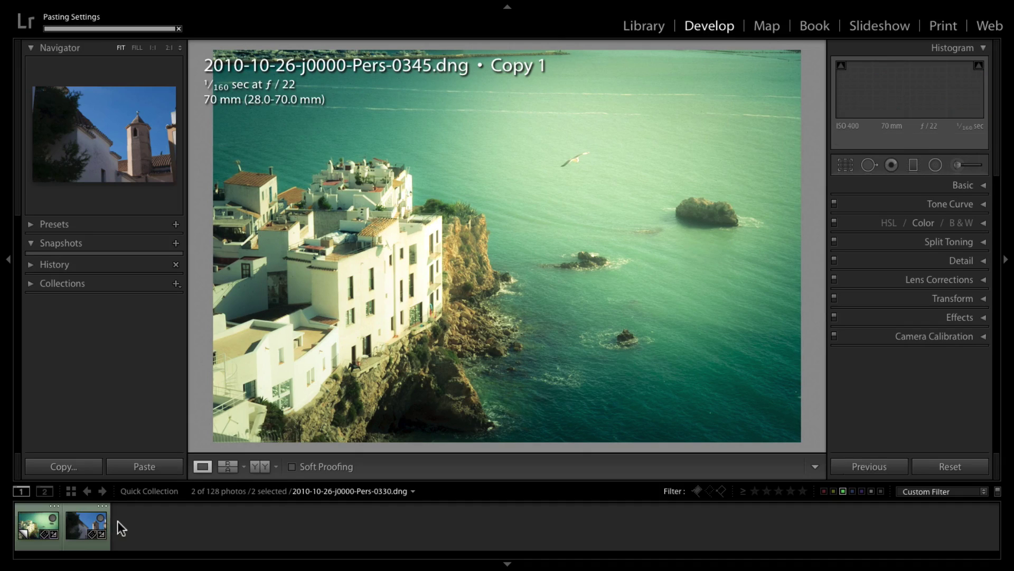
left_click(88, 520)
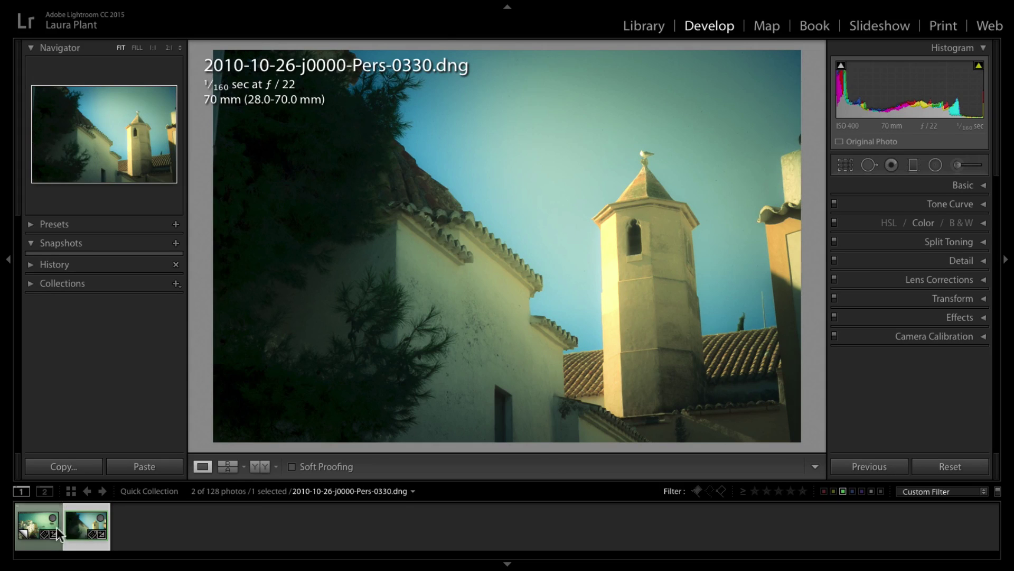
left_click(56, 528, "shift")
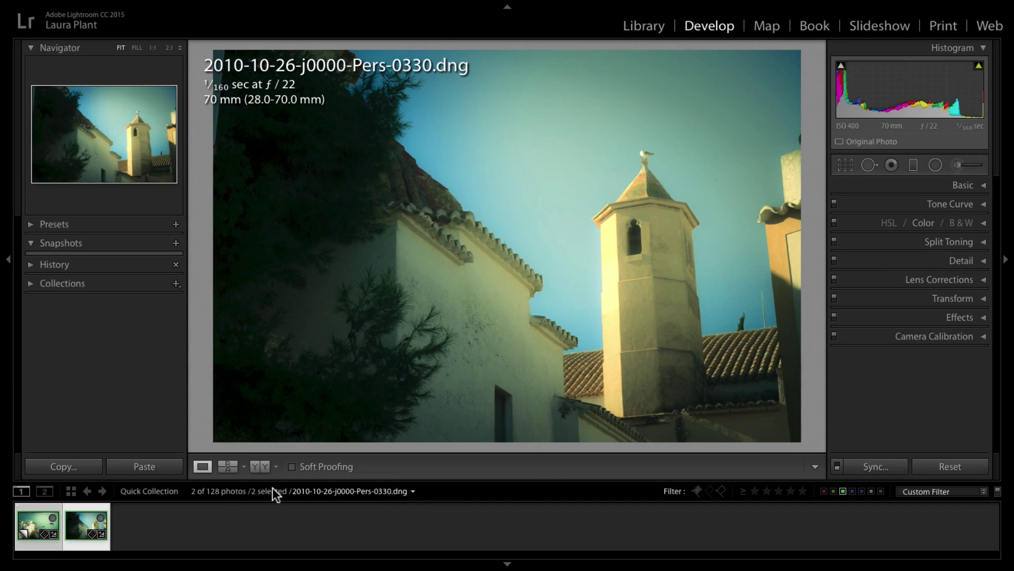
Show the seaside copy and church-tower photo together in Library Survey view.
left_click(642, 21)
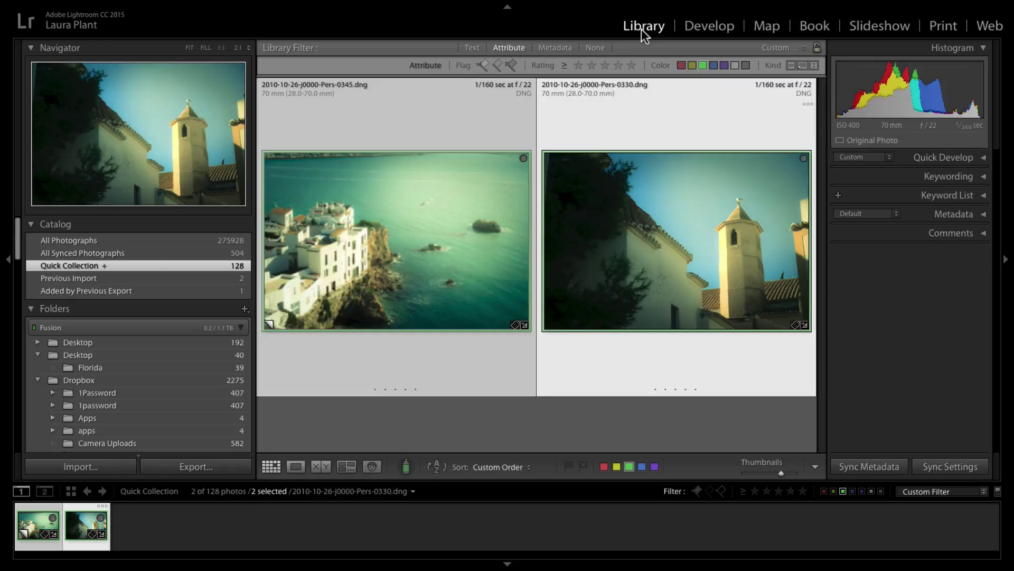
left_click(341, 465)
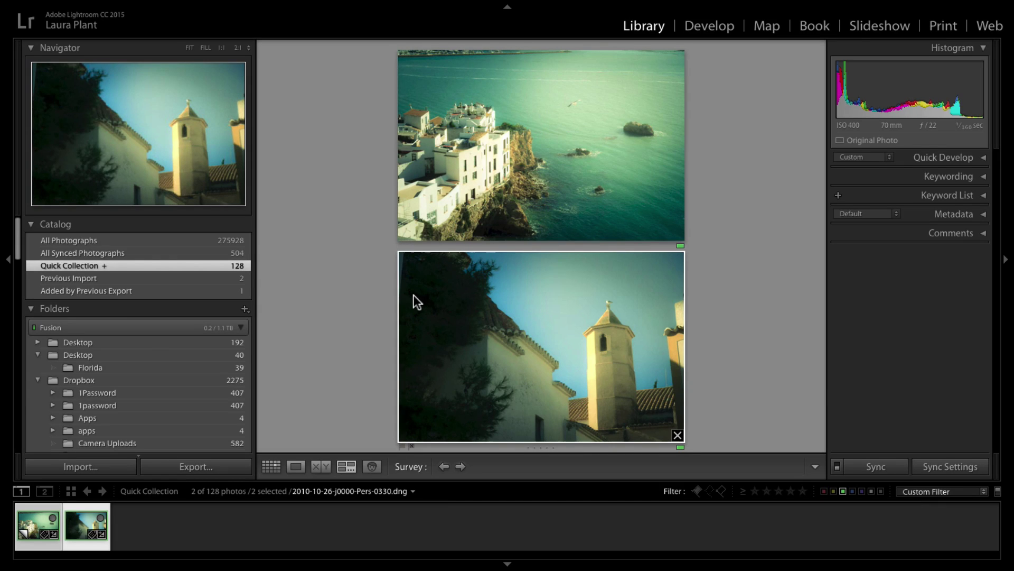
Load the seaside copy as Reference and the church-tower photo as Active in Reference View.
left_click(704, 24)
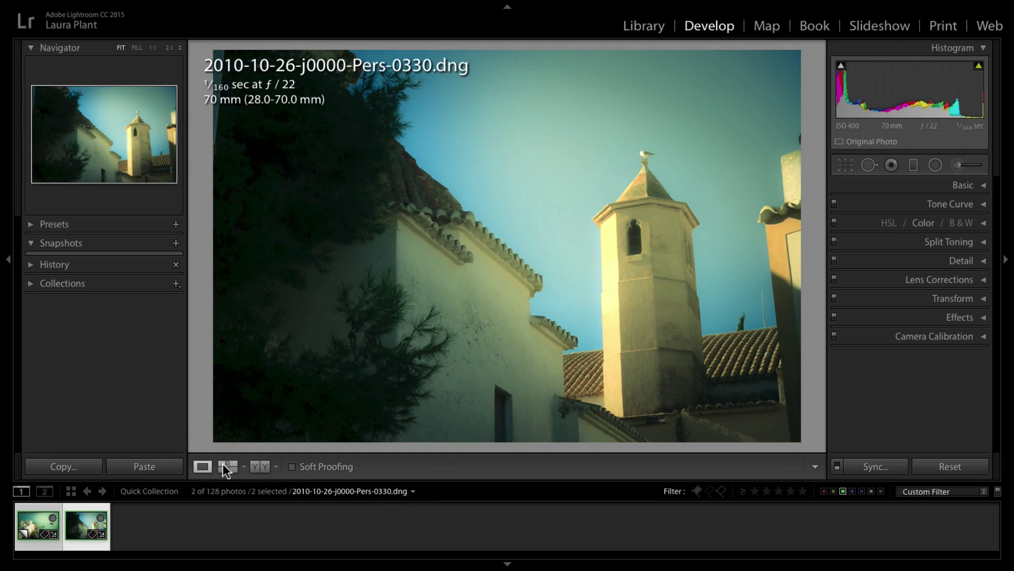
left_click(224, 463)
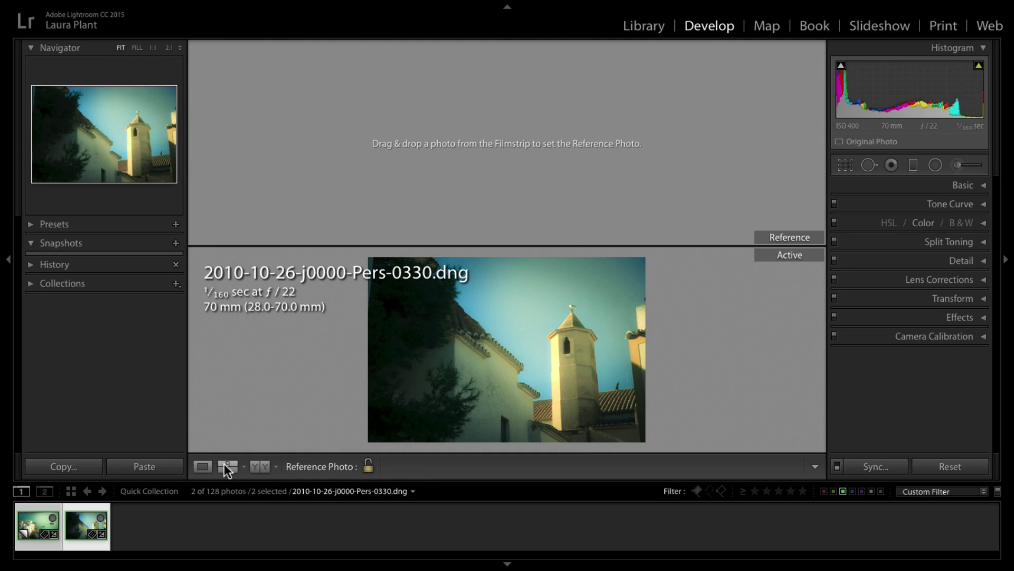
left_click(255, 467)
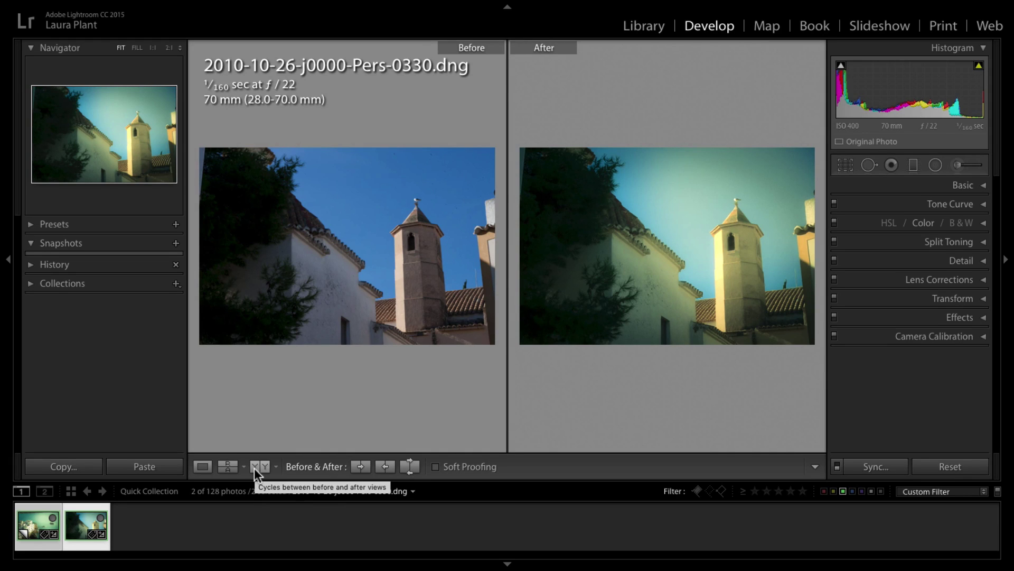
left_click(40, 520)
left_click_drag(40, 519, 334, 280)
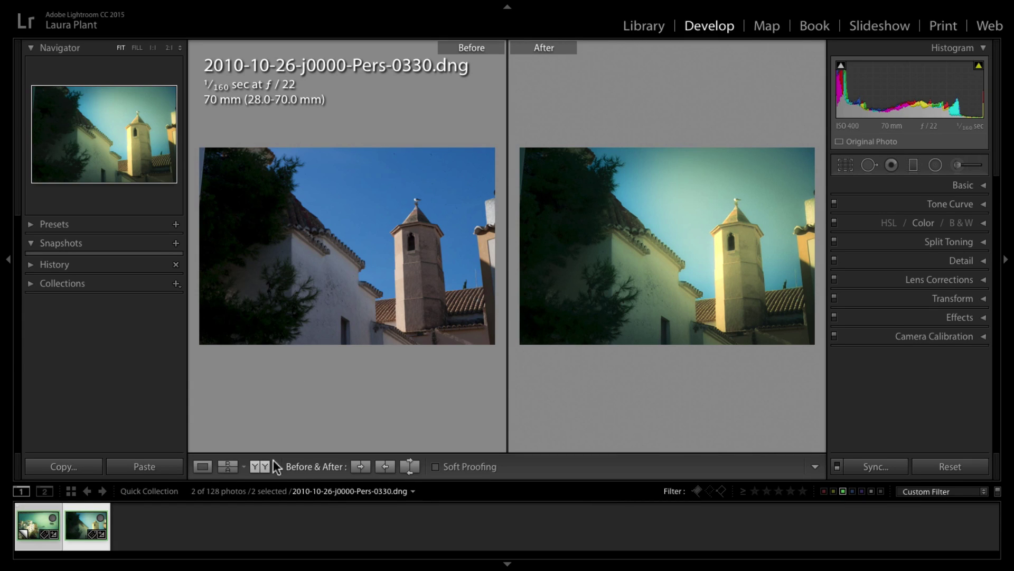
left_click(226, 466)
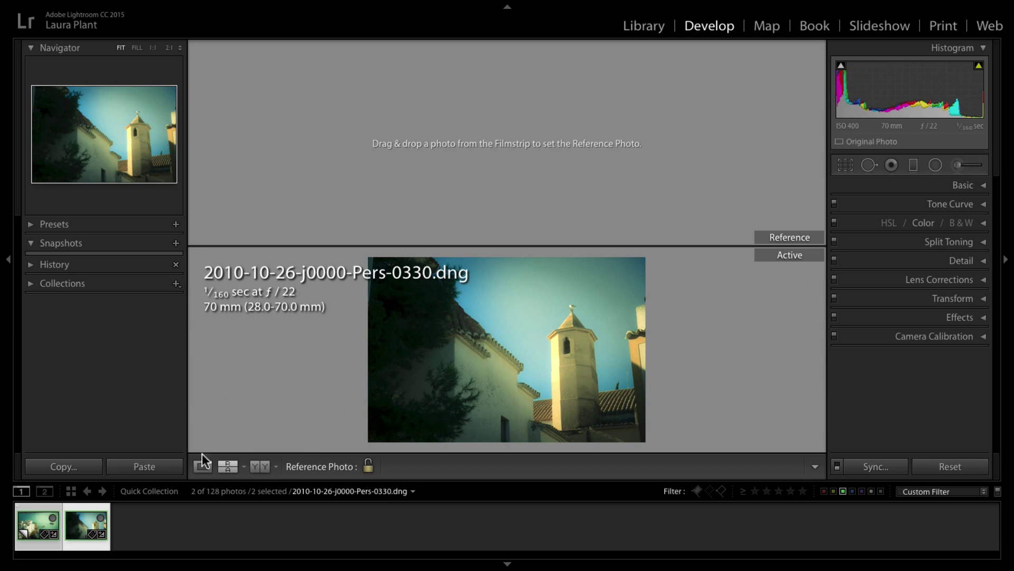
left_click(136, 535)
left_click_drag(31, 529, 489, 174)
left_click_drag(86, 525, 429, 386)
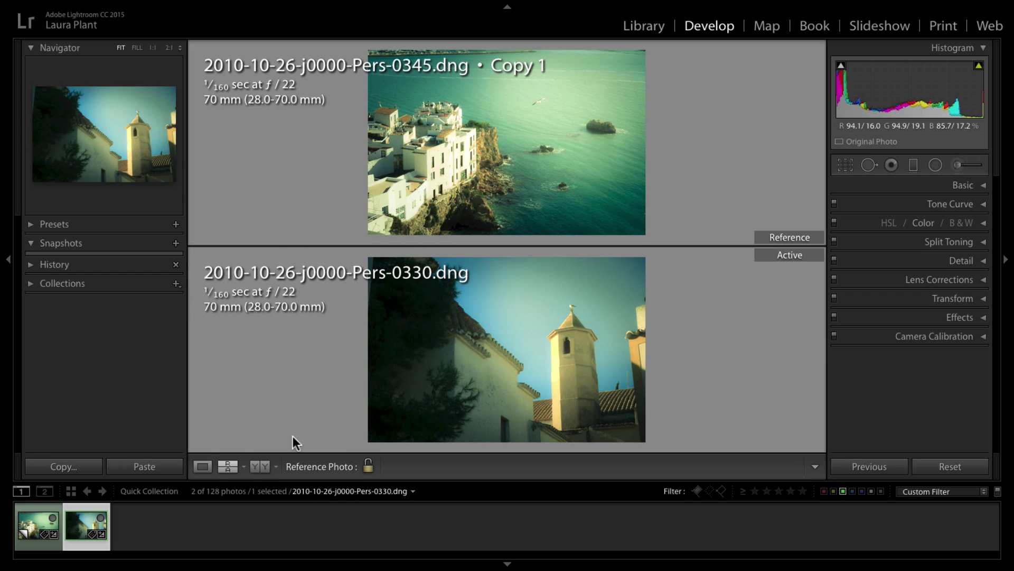
Try Before/After and top/bottom layouts, settling on Reference and Active side by side.
left_click(255, 464)
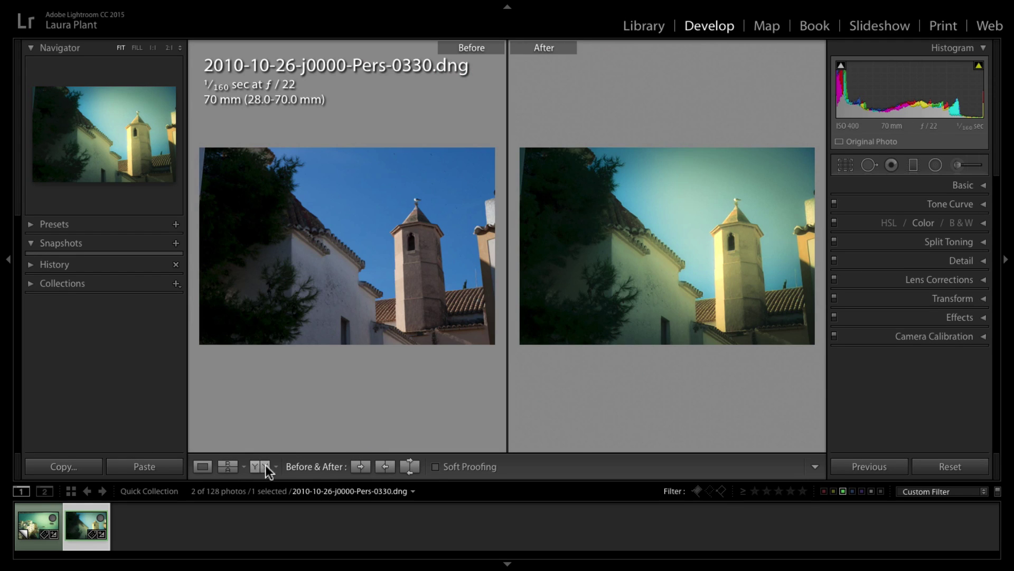
left_click(264, 465)
left_click(228, 464)
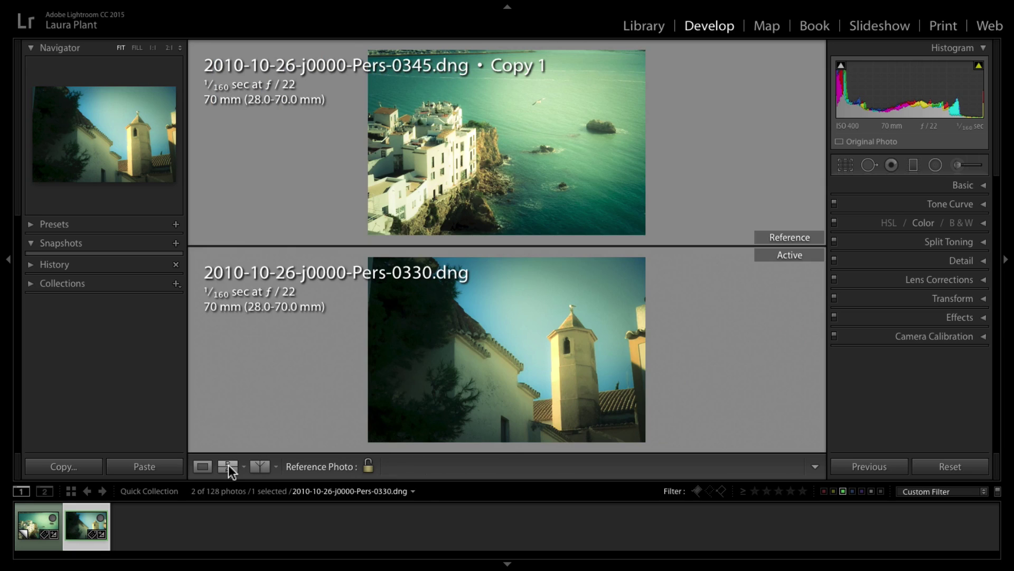
left_click(228, 464)
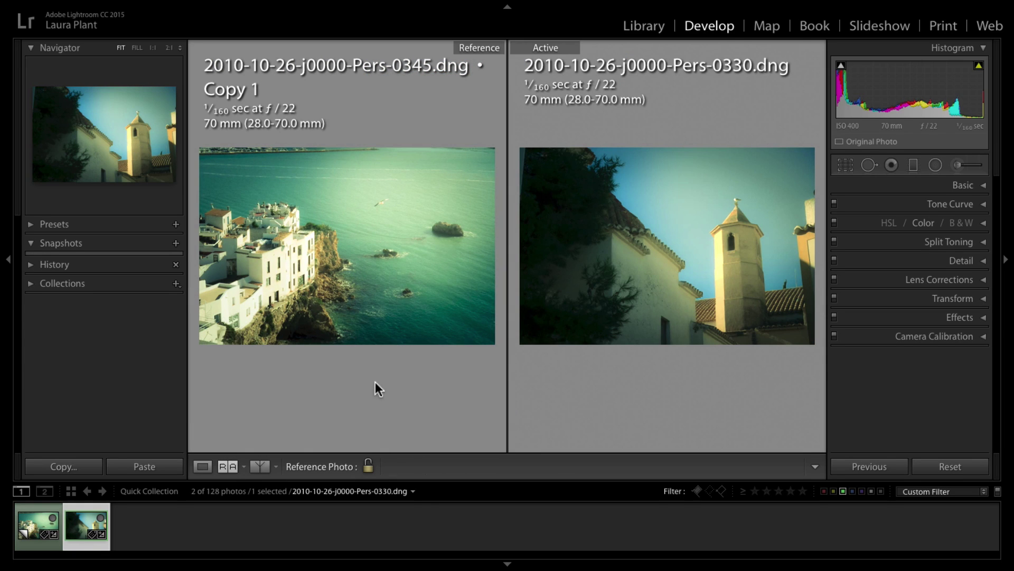
left_click(227, 465)
left_click(227, 465)
Raise the church-tower photo's Temp from 5,965 to 6,621 in the Basic panel.
left_click(959, 188)
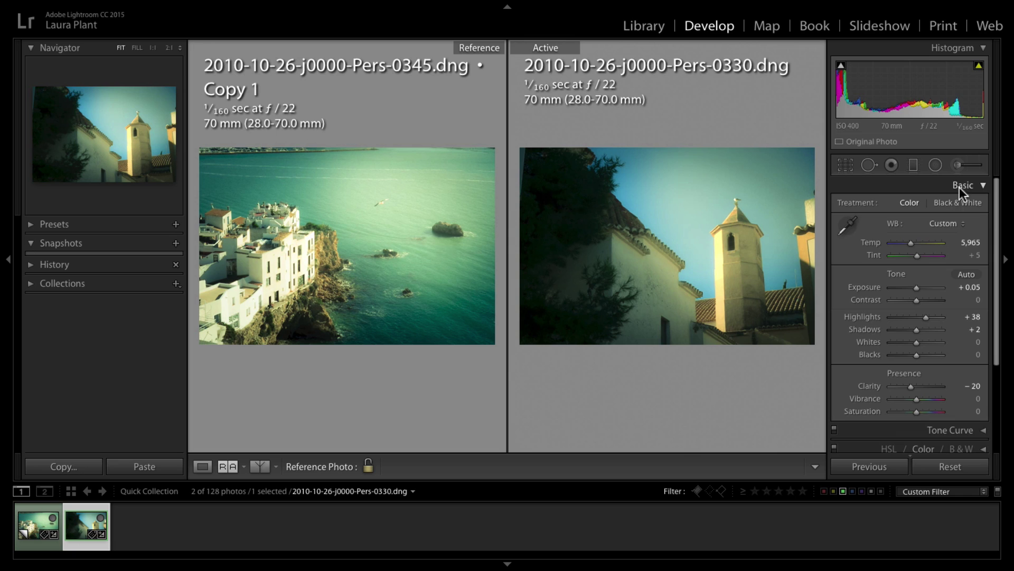
left_click_drag(912, 242, 914, 242)
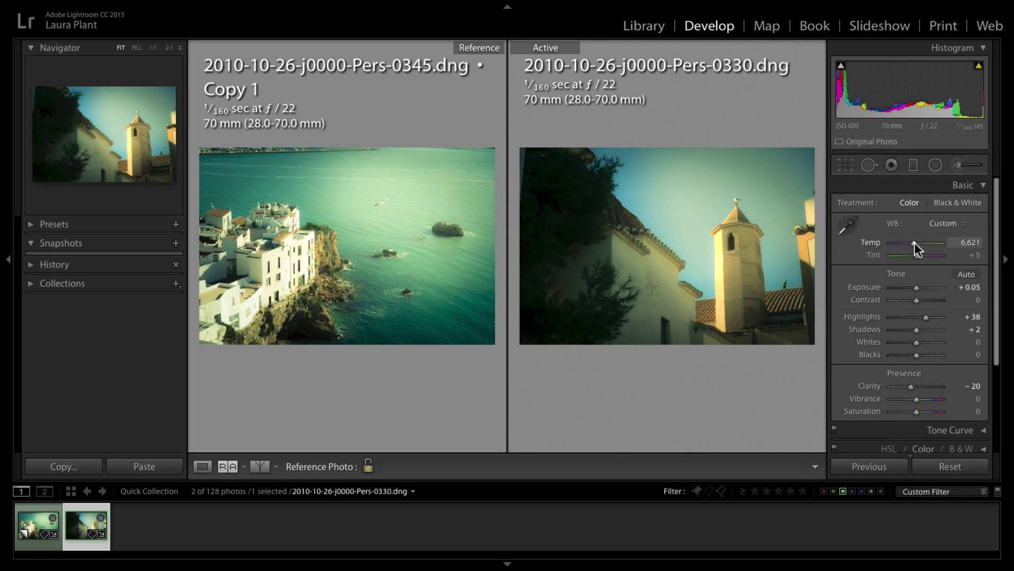
left_click(962, 185)
Place a radial filter over the sky left of the tower, widen it, and set Dehaze −45.
left_click(938, 165)
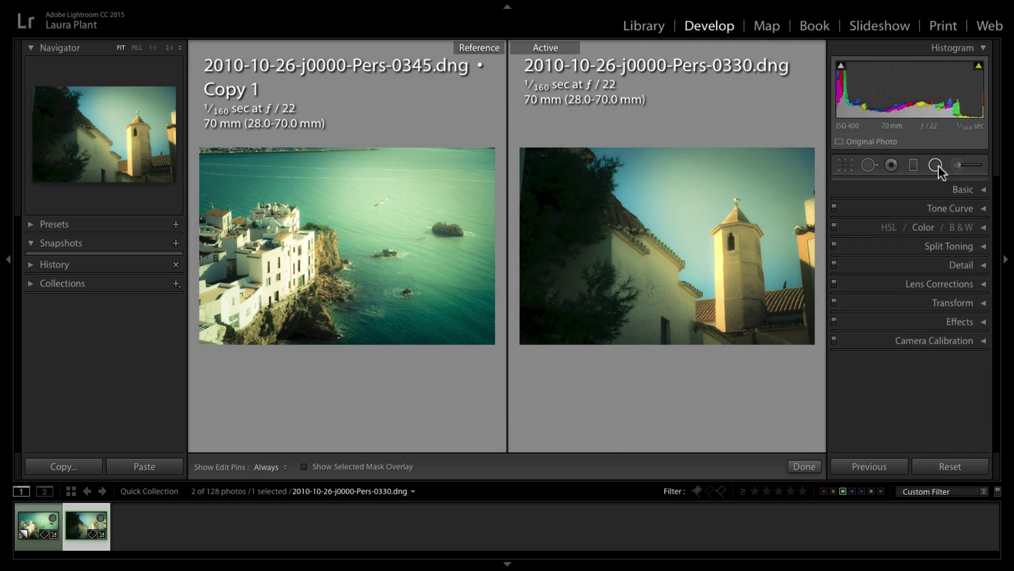
left_click(734, 203)
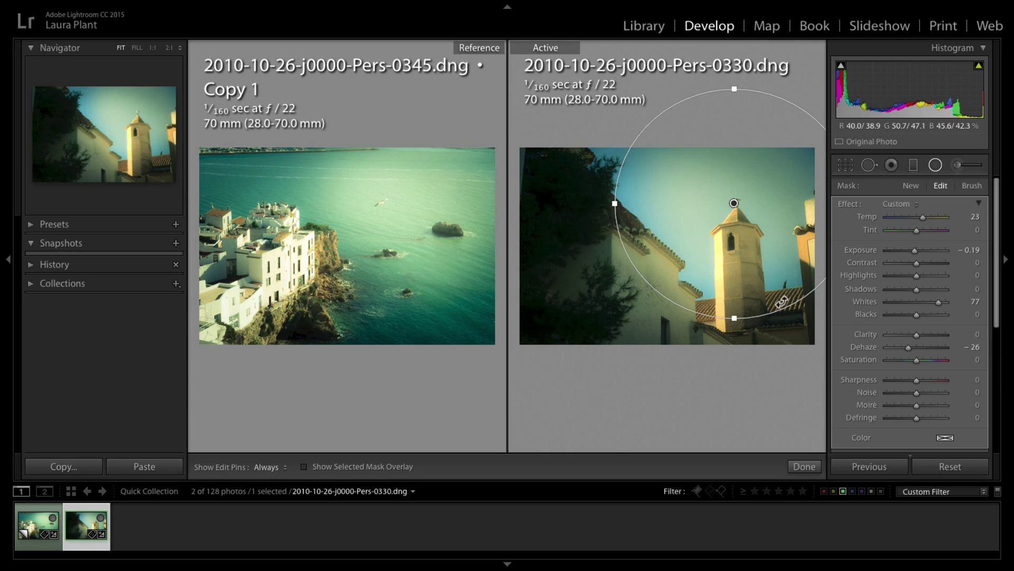
left_click_drag(770, 267, 641, 229)
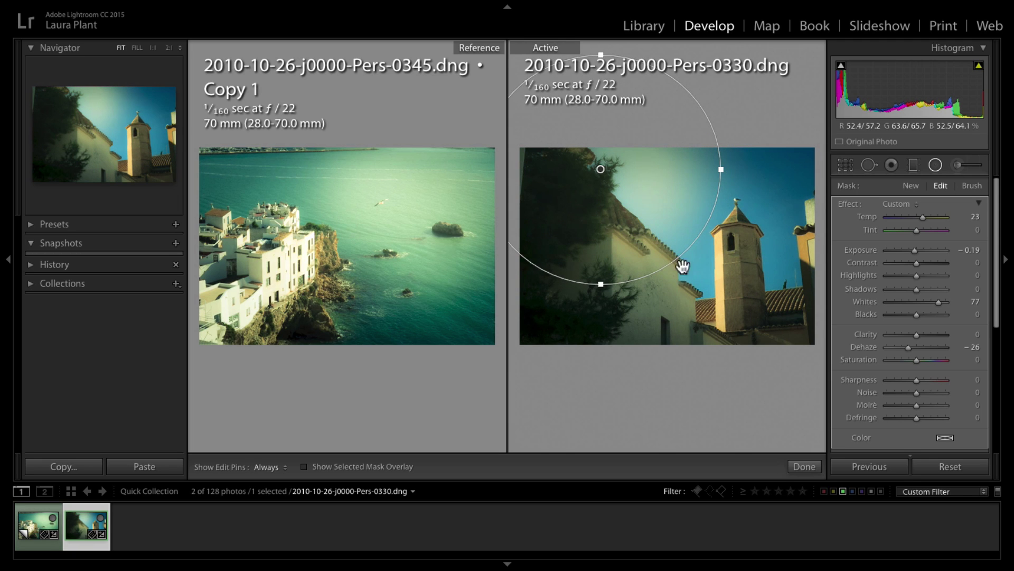
left_click_drag(721, 169, 714, 265)
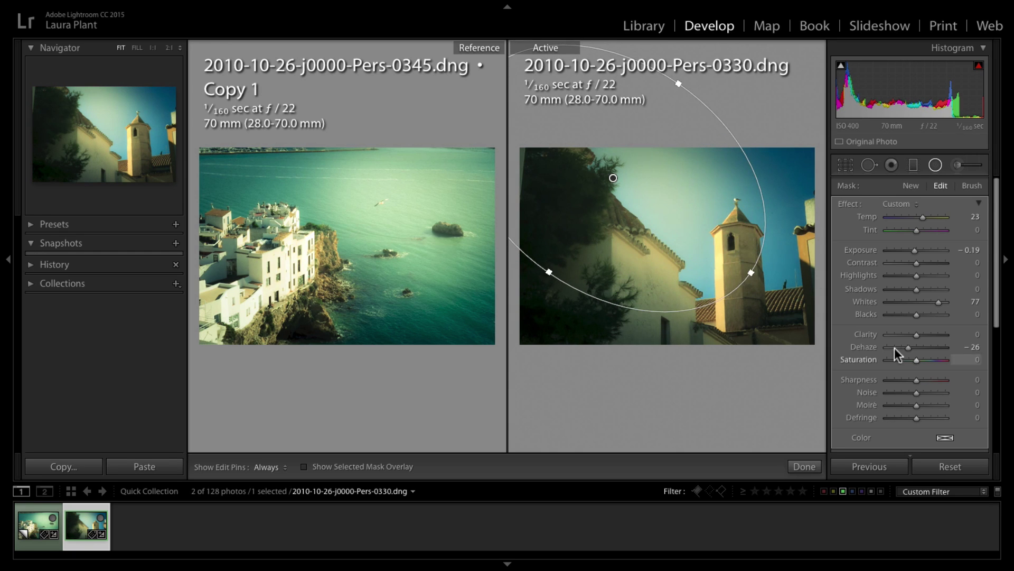
left_click_drag(908, 348, 902, 348)
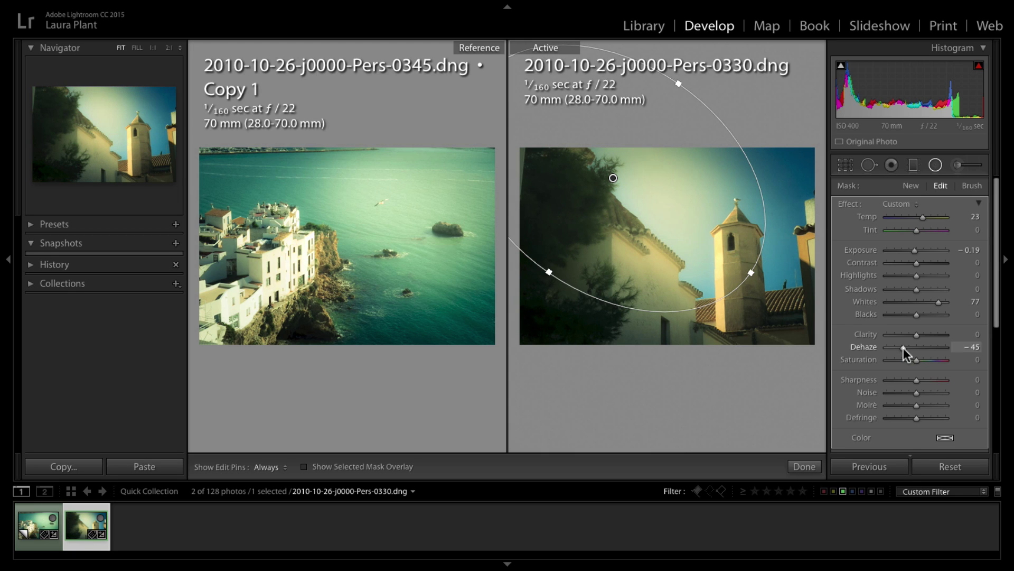
Set split toning Shadows Saturation to 27 and Highlights Saturation to 31 on the church photo.
left_click(934, 166)
left_click(958, 241)
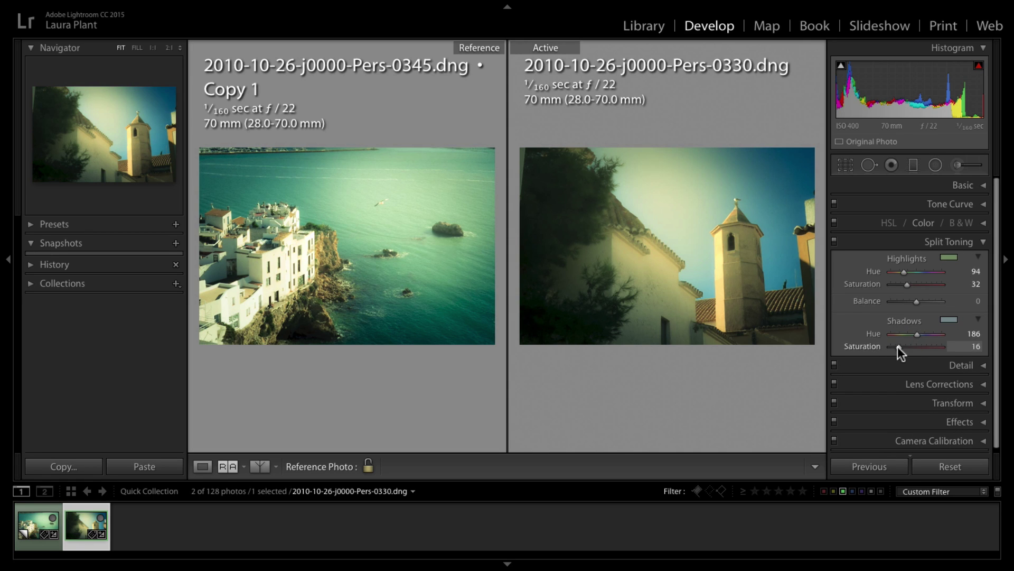
left_click_drag(898, 347, 905, 344)
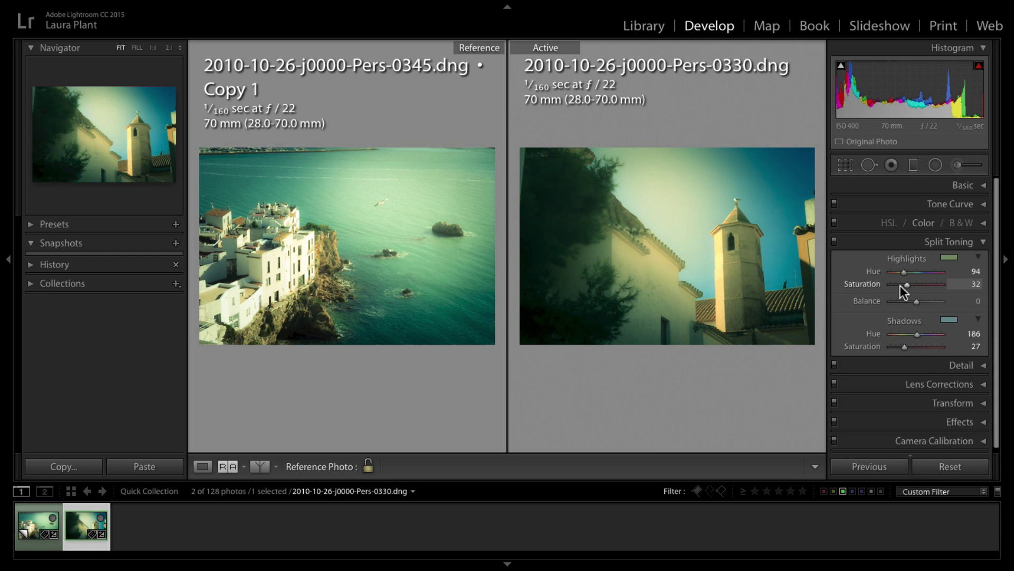
mouse_move(907, 283)
left_mouse_down()
mouse_move(898, 285)
mouse_move(906, 284)
left_mouse_up()
Darken the post-crop vignette to Amount -40, Midpoint 29, in the Effects panel.
left_click(947, 242)
left_click(952, 316)
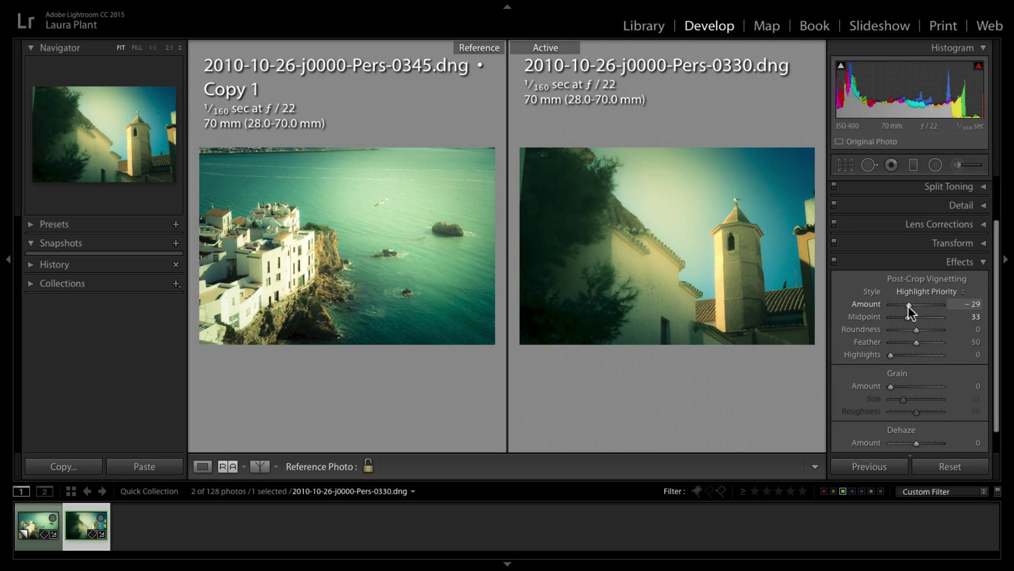
left_click_drag(908, 306, 906, 318)
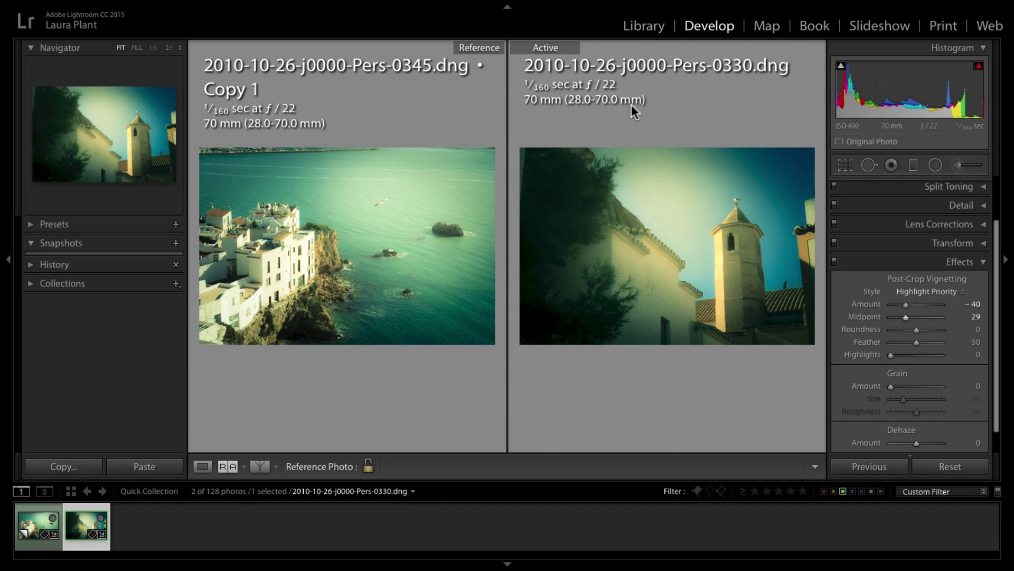
Make the seaside reference copy active, then return to the church-tower photo.
key("Left")
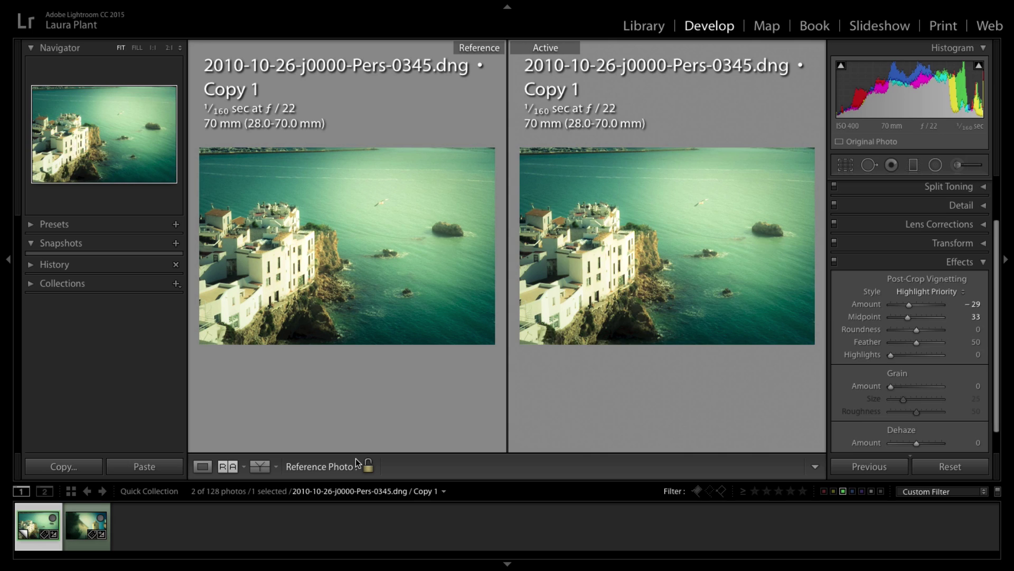
key("Right")
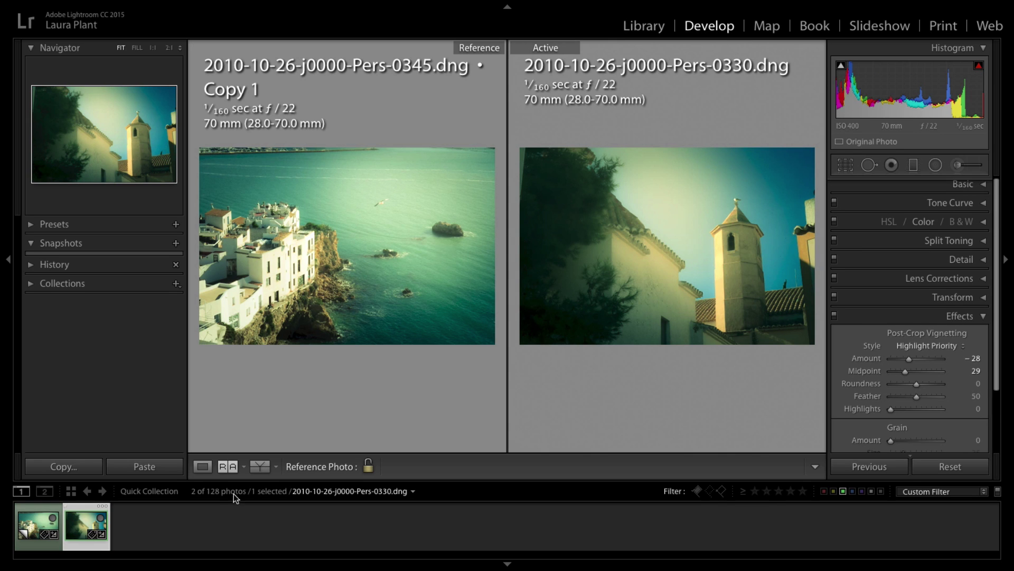
Show the church photo in Before/After view, trying side-by-side, then Left/Right Split layout.
left_click(258, 378)
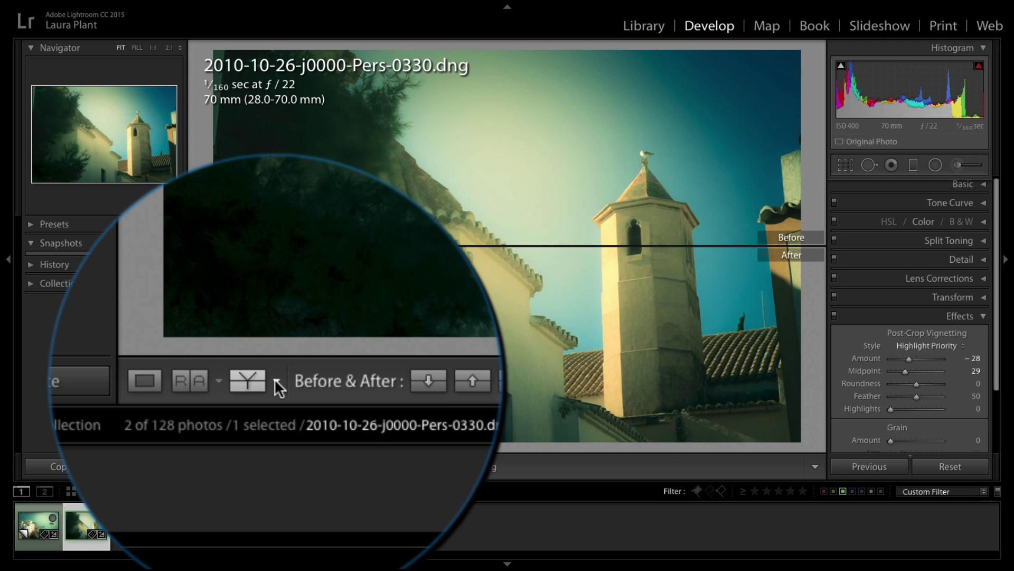
left_click(276, 381)
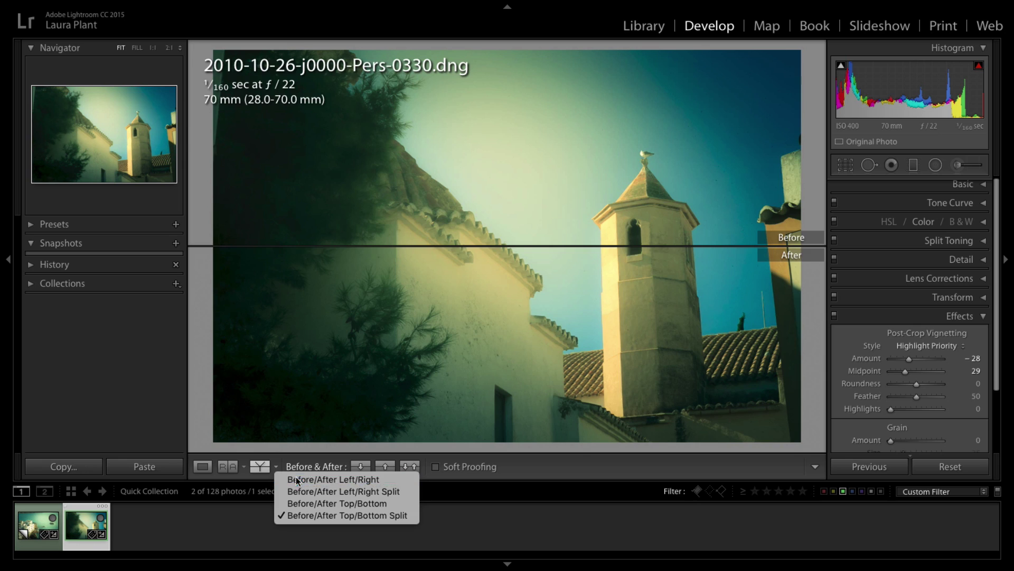
left_click(296, 479)
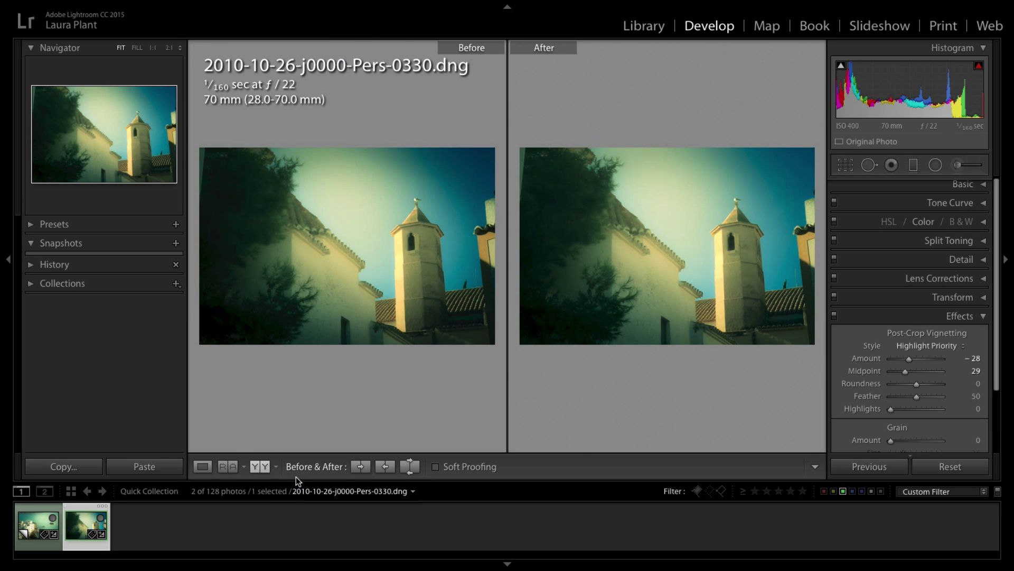
left_click(276, 467)
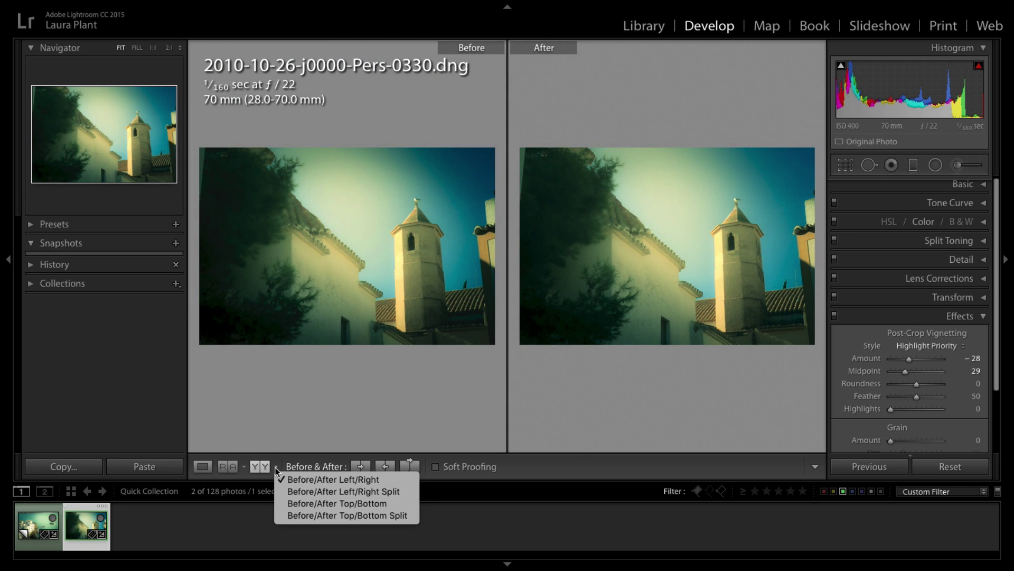
left_click(290, 492)
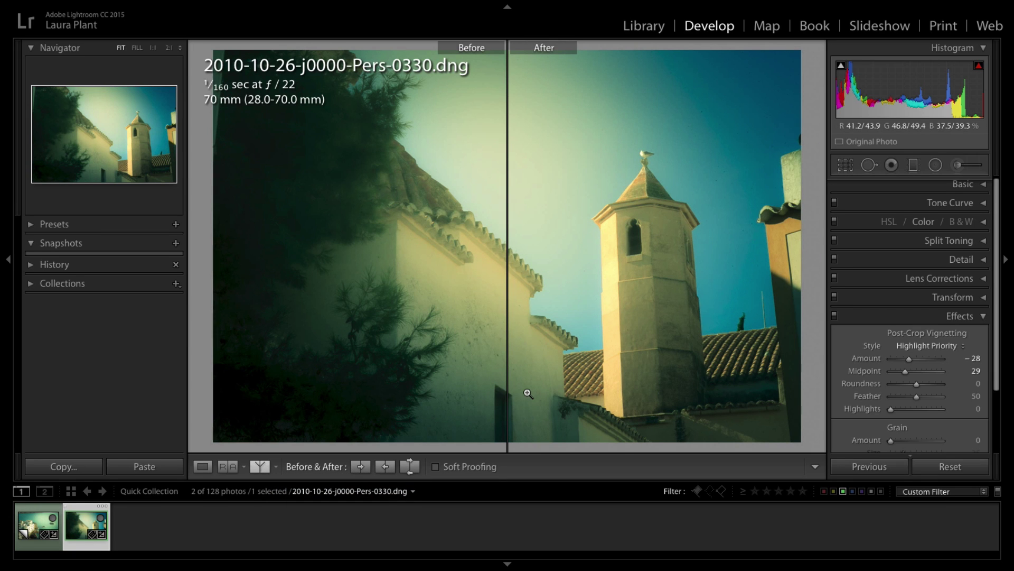
left_click(276, 467)
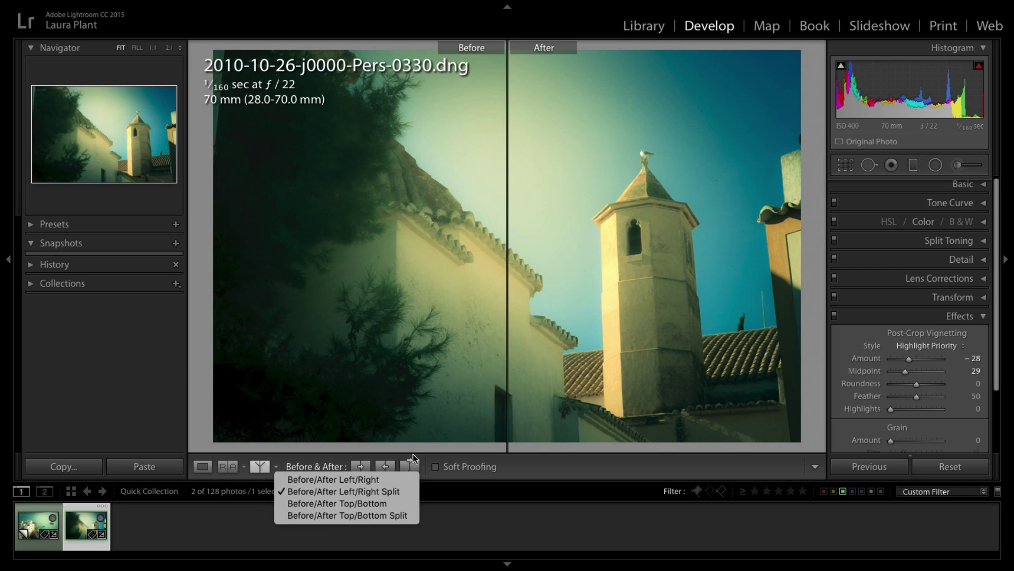
Deepen the post-crop vignette Amount to -44.
left_click(914, 357)
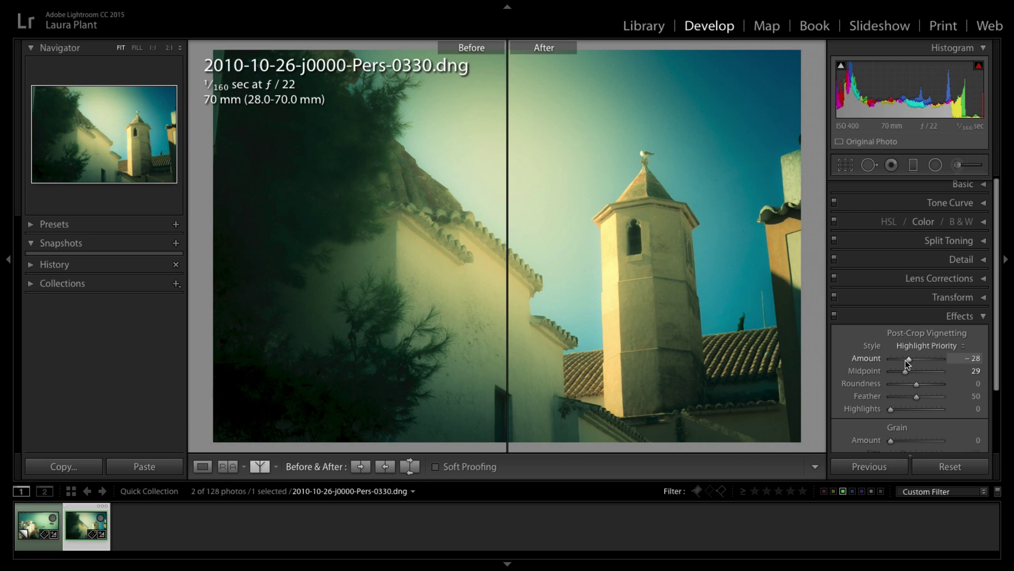
left_click_drag(908, 360, 907, 359)
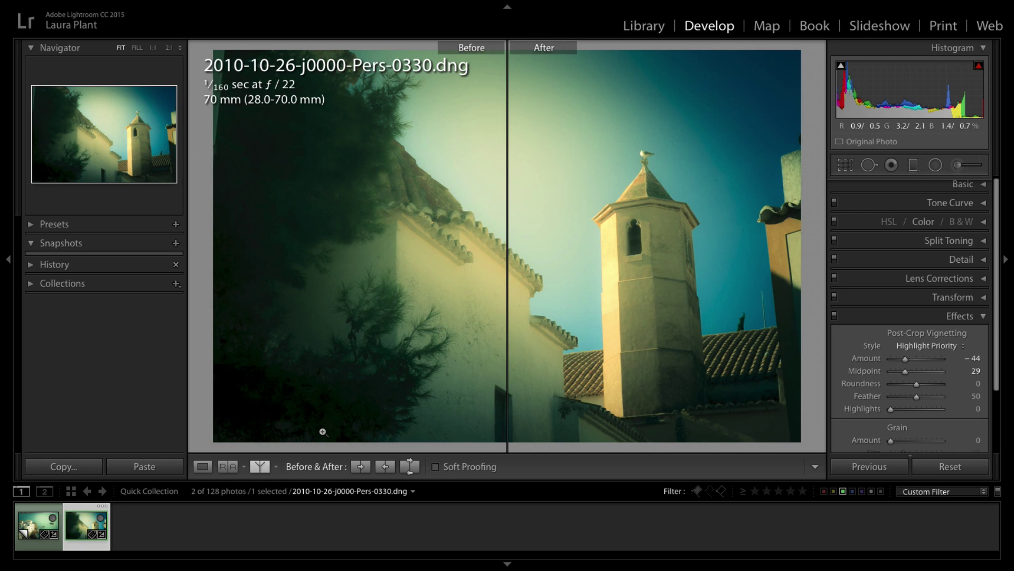
left_click(437, 468)
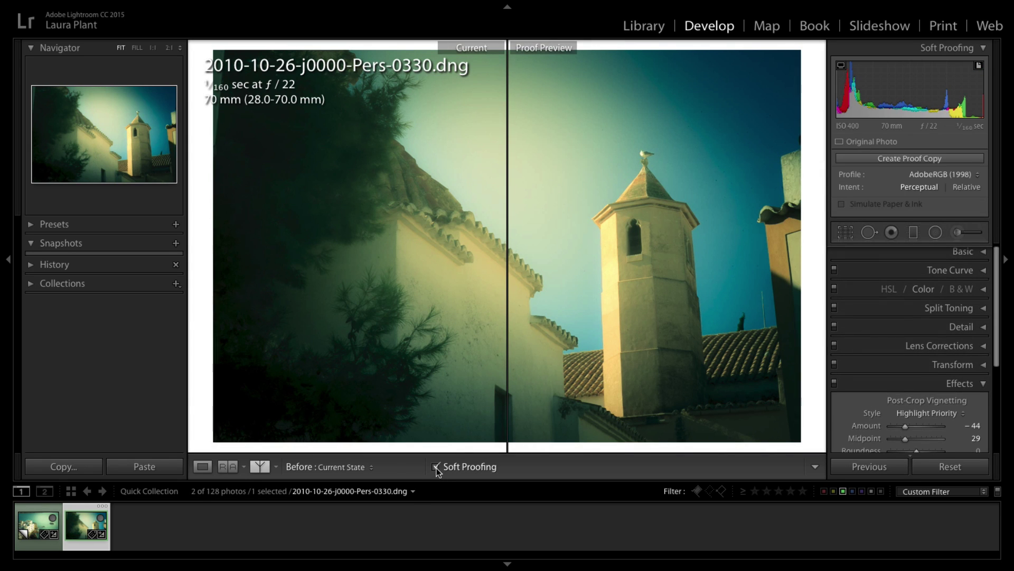
left_click(436, 467)
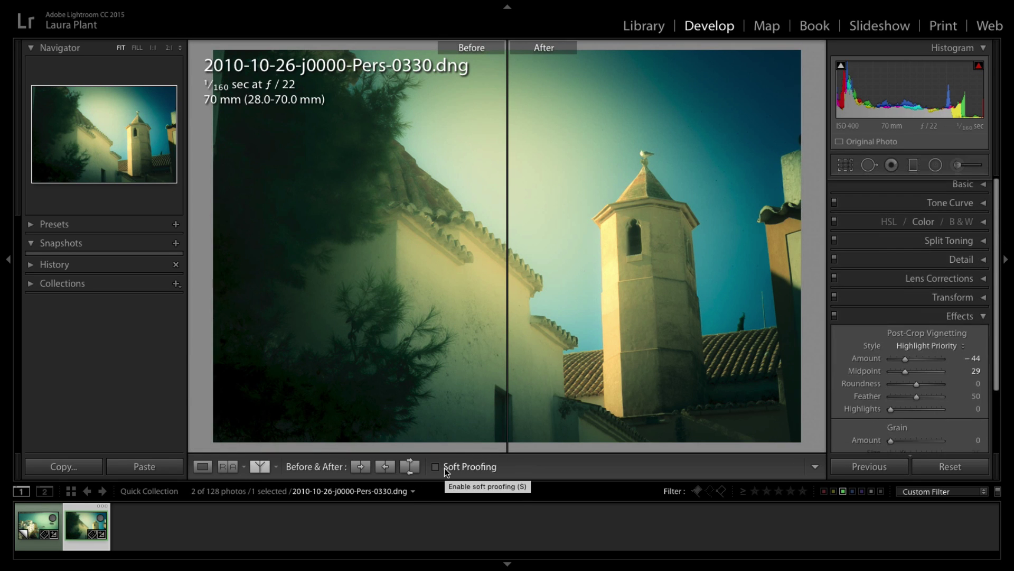